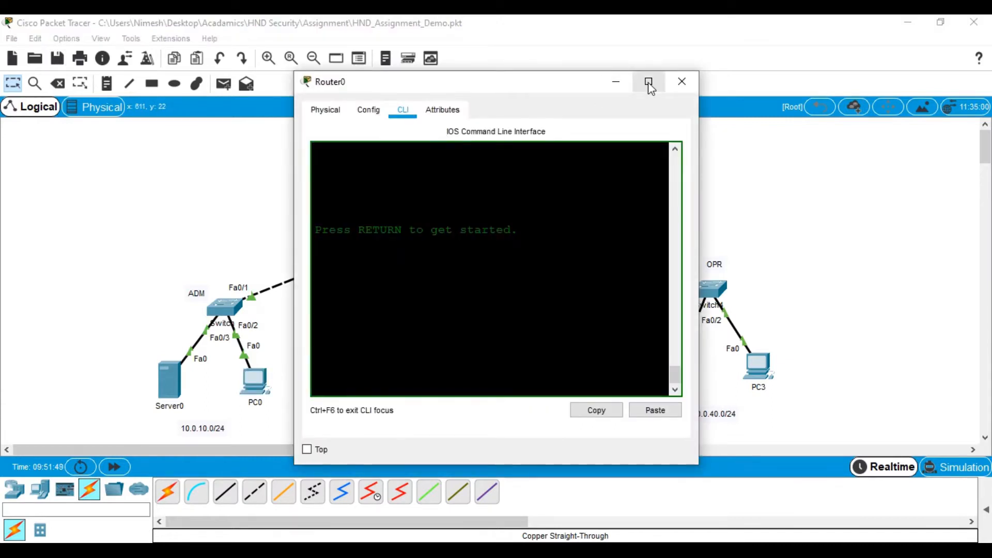
Maximize the Router0 CLI window and enter privileged EXEC mode followed by global configuration mode on R1.
{"action": "left_click", "coordinate": [649, 82]}
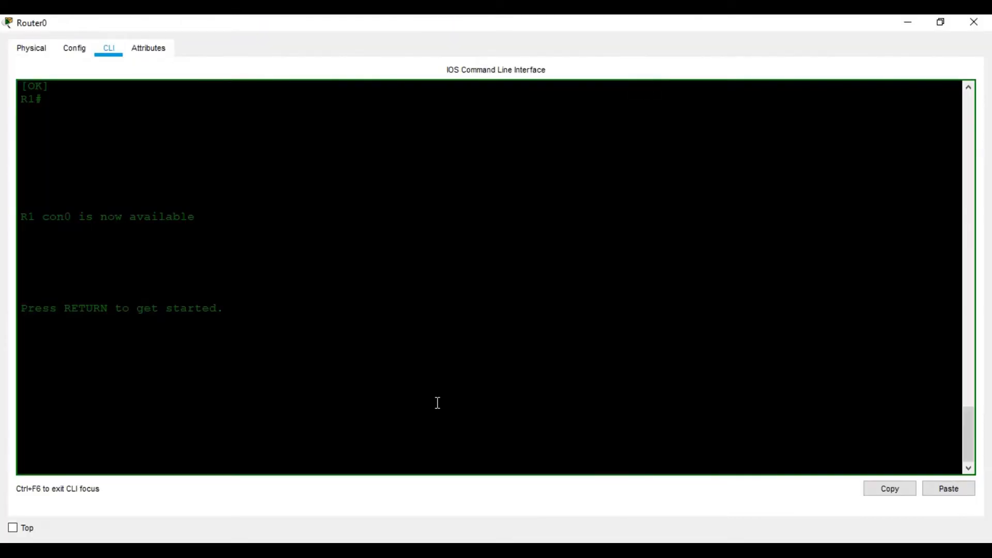
{"action": "key", "text": "Return"}
{"action": "key", "text": "Return"}
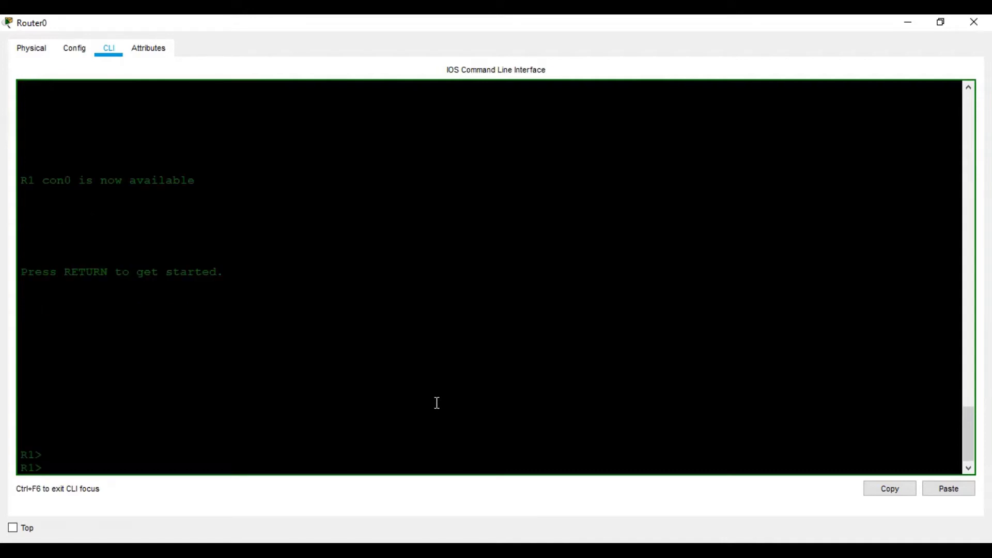
{"action": "type", "text": "en"}
{"action": "key", "text": "Return"}
{"action": "type", "text": "conf t"}
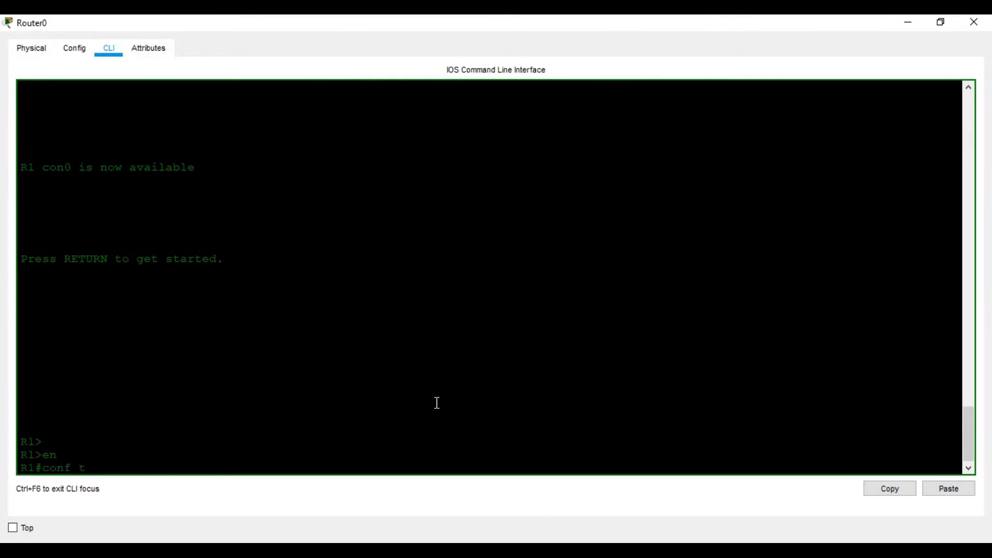
{"action": "key", "text": "Return"}
{"action": "key", "text": "Return"}
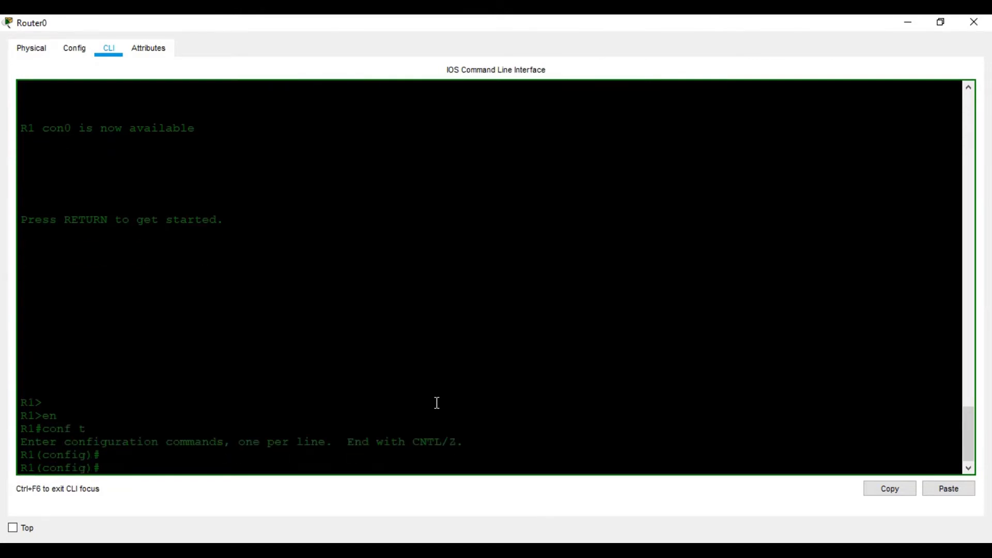
Add an entry to extended access list 110 denying IP from any source to host 10.0.10.3, listing the available options along the way.
{"action": "type", "text": "ace"}
{"action": "key", "text": "Tab"}
{"action": "key", "text": "BackSpace"}
{"action": "type", "text": "c"}
{"action": "key", "text": "Tab"}
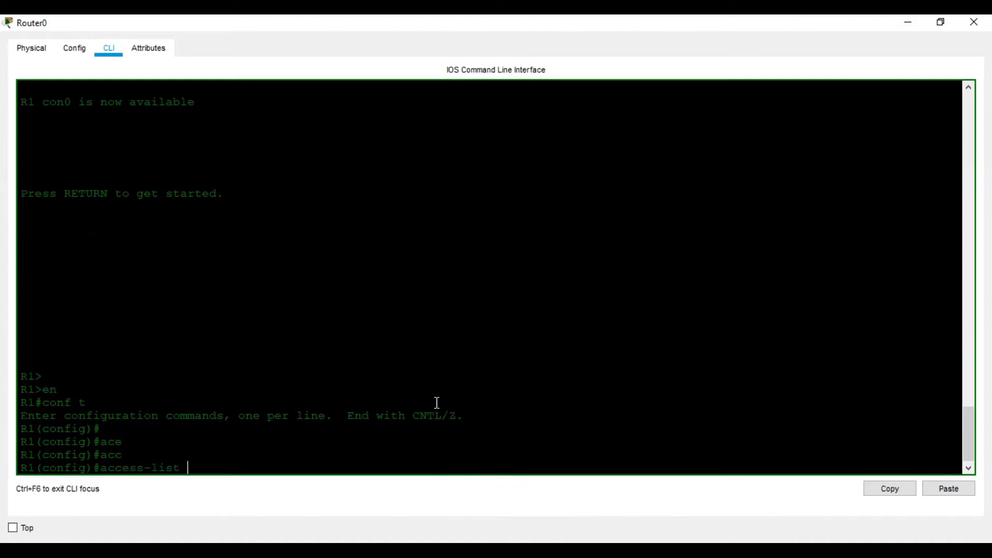
{"action": "type", "text": "?"}
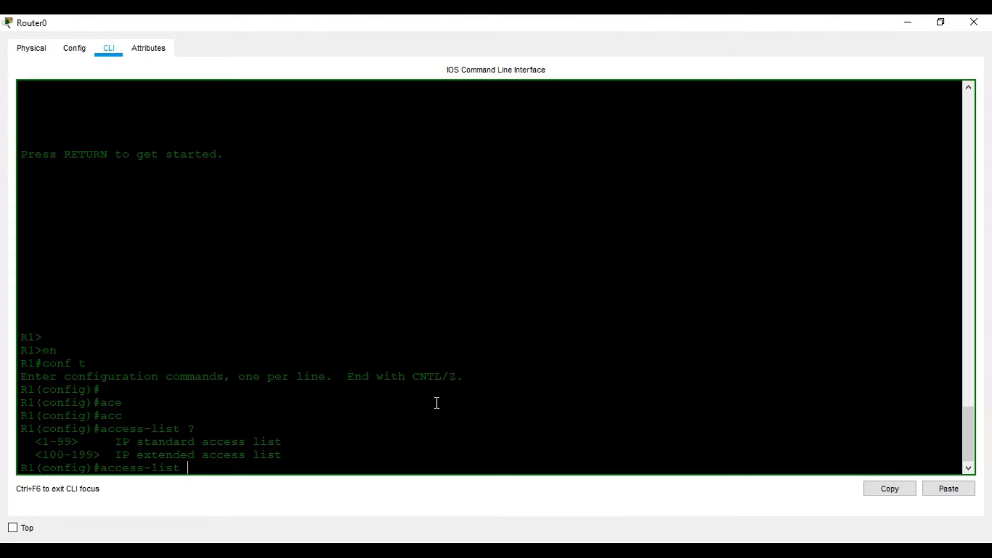
{"action": "type", "text": "110 ?"}
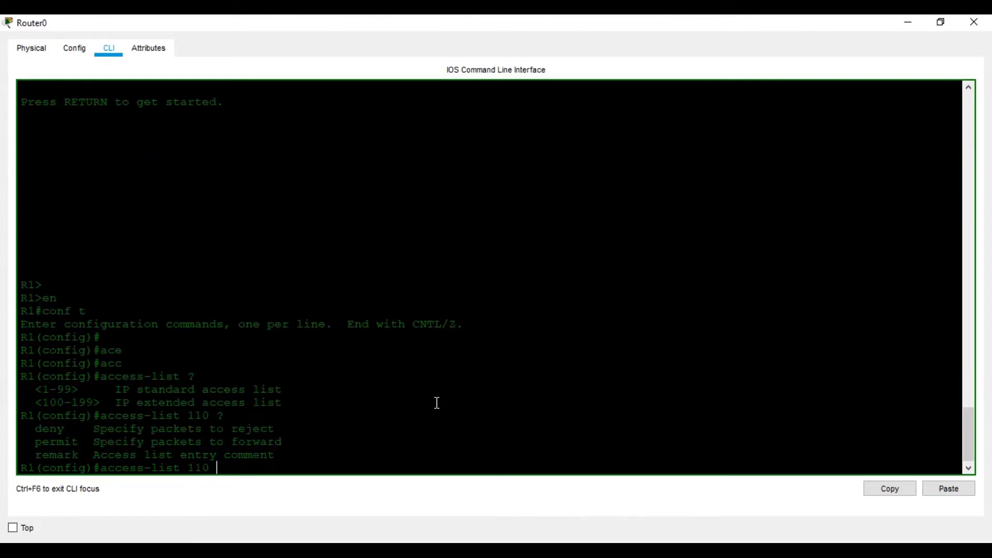
{"action": "type", "text": "den"}
{"action": "key", "text": "Tab"}
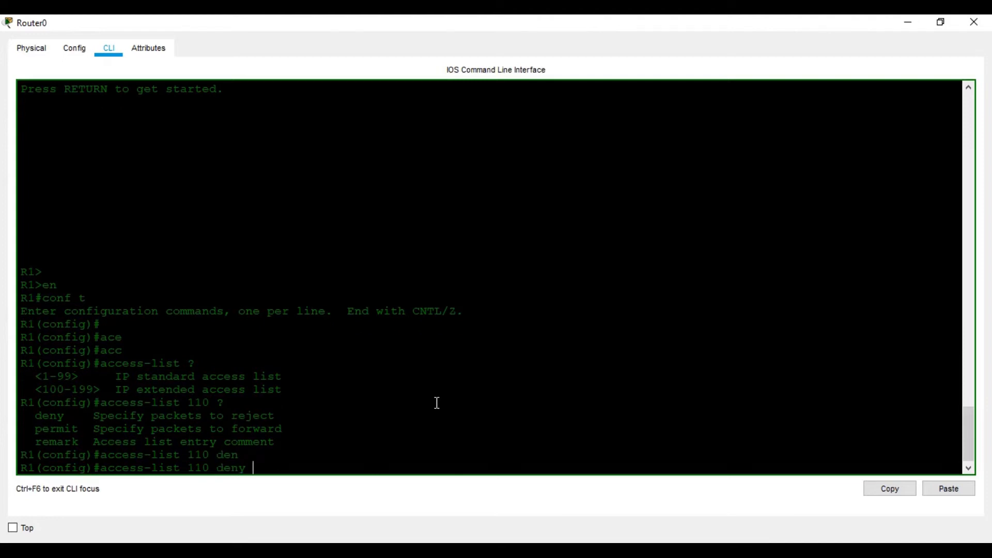
{"action": "type", "text": "?"}
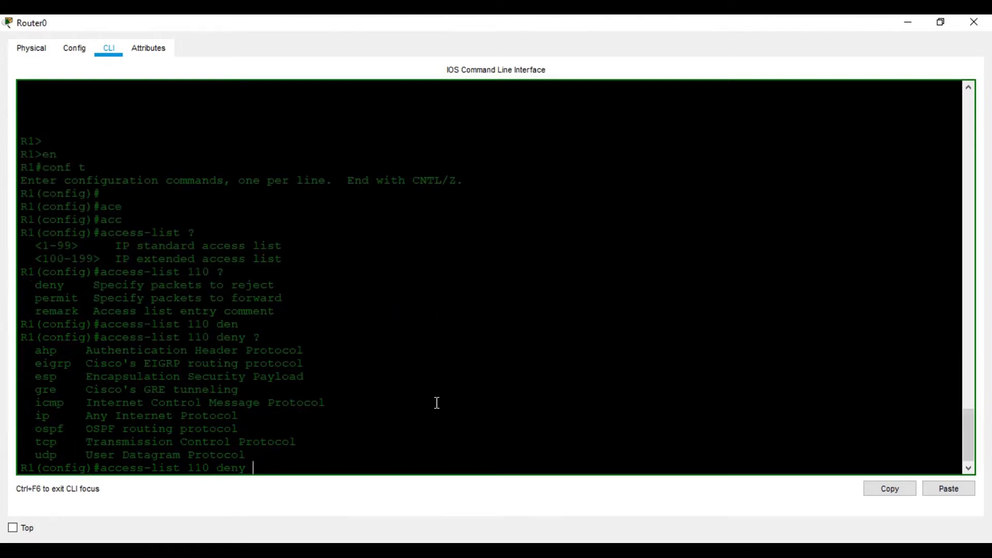
{"action": "type", "text": "ip ?"}
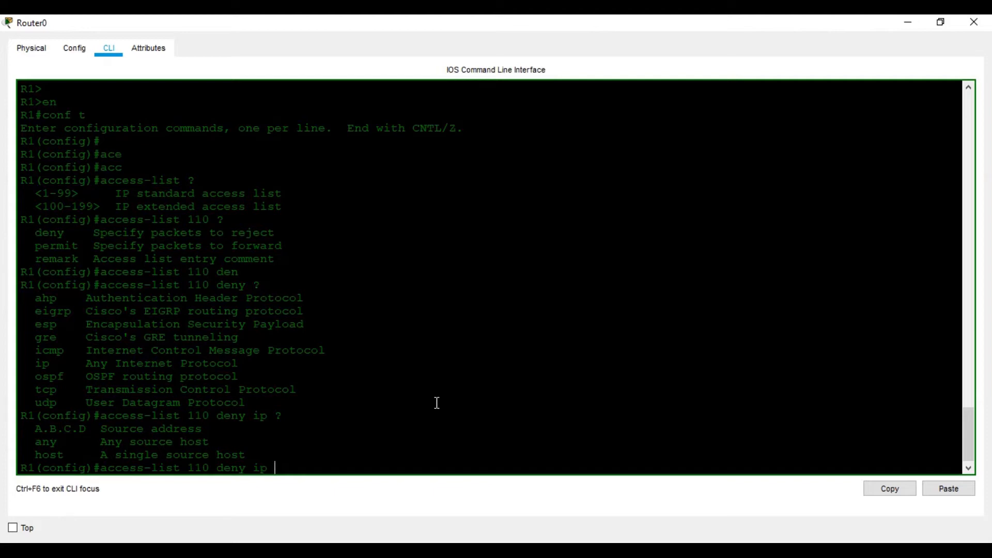
{"action": "type", "text": "any ?"}
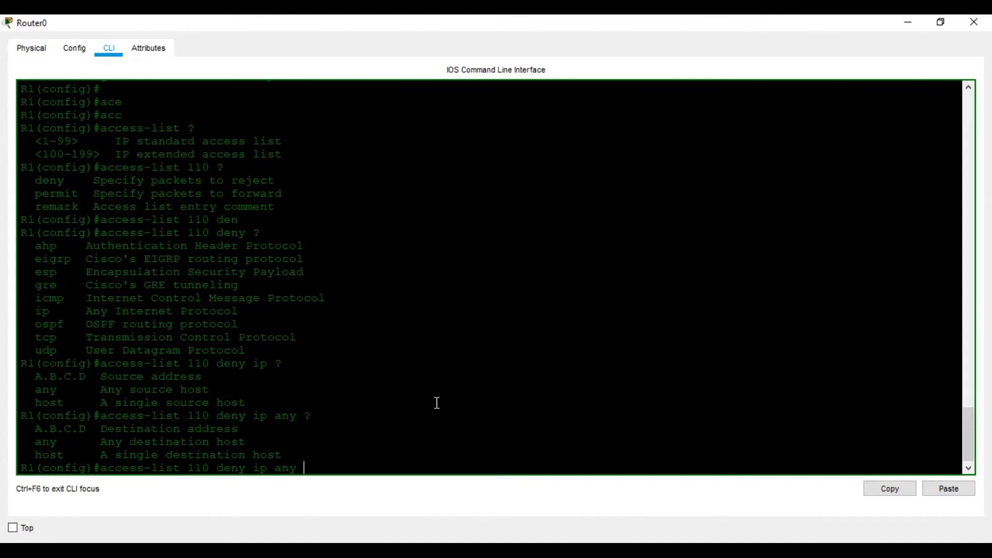
{"action": "type", "text": "ho"}
{"action": "key", "text": "Tab"}
{"action": "type", "text": "?"}
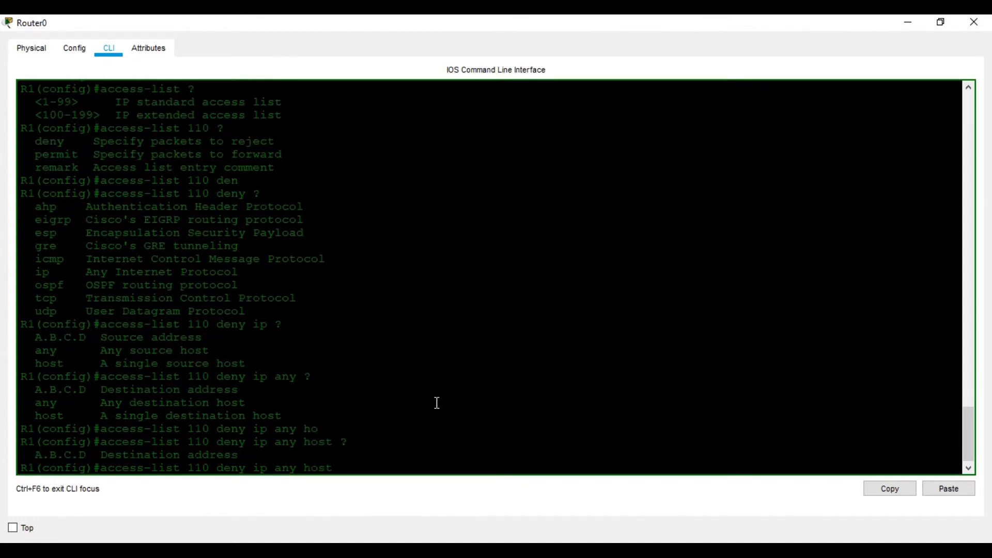
{"action": "type", "text": "10.0.10.3 ?"}
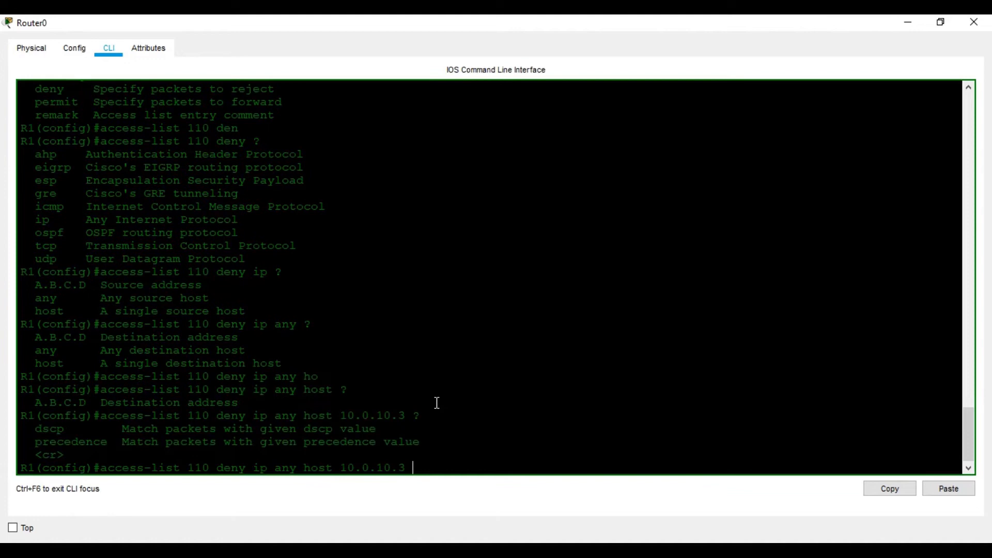
{"action": "key", "text": "Return"}
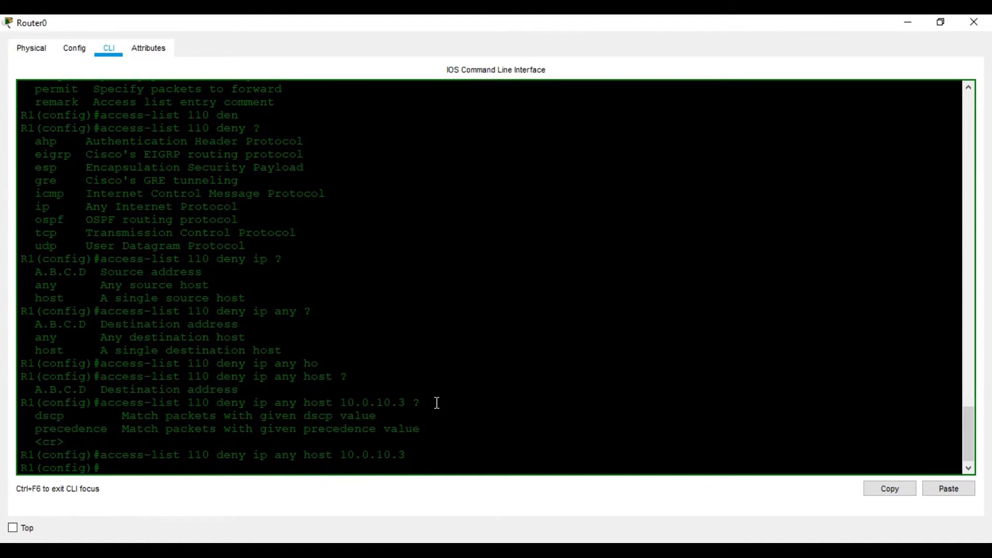
Add an entry to access list 110 that permits IP traffic from any source to any destination.
{"action": "type", "text": "acce"}
{"action": "key", "text": "Tab"}
{"action": "type", "text": "1"}
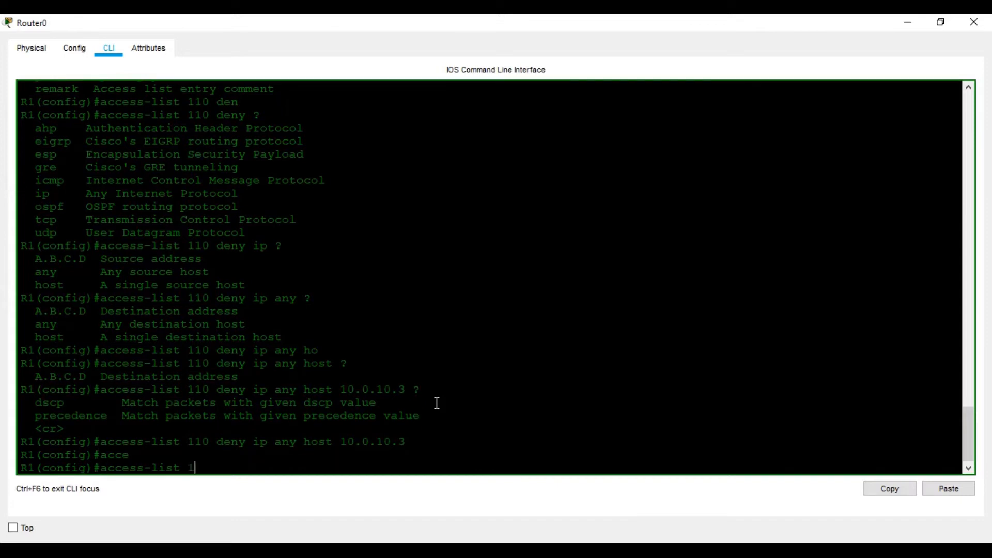
{"action": "type", "text": "10 per"}
{"action": "key", "text": "Tab"}
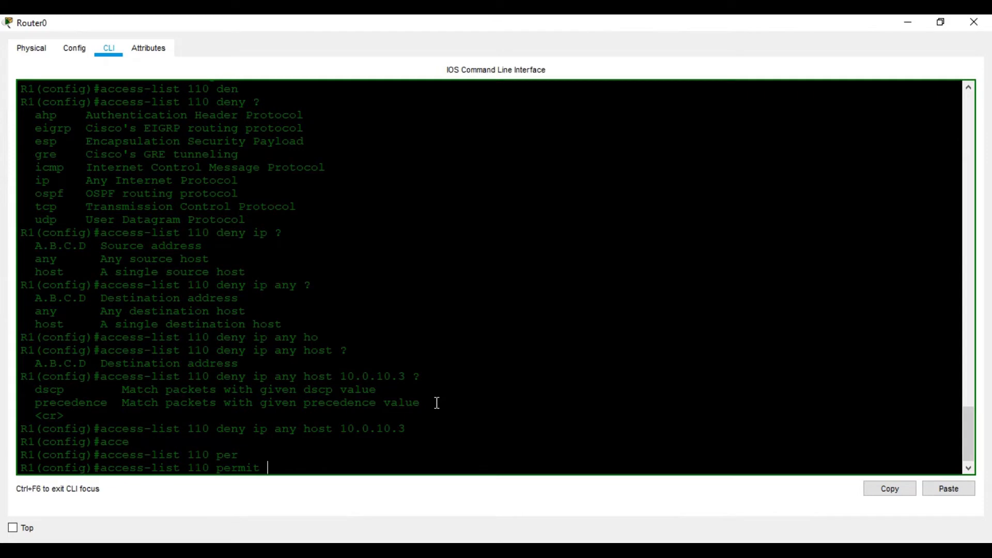
{"action": "type", "text": "?"}
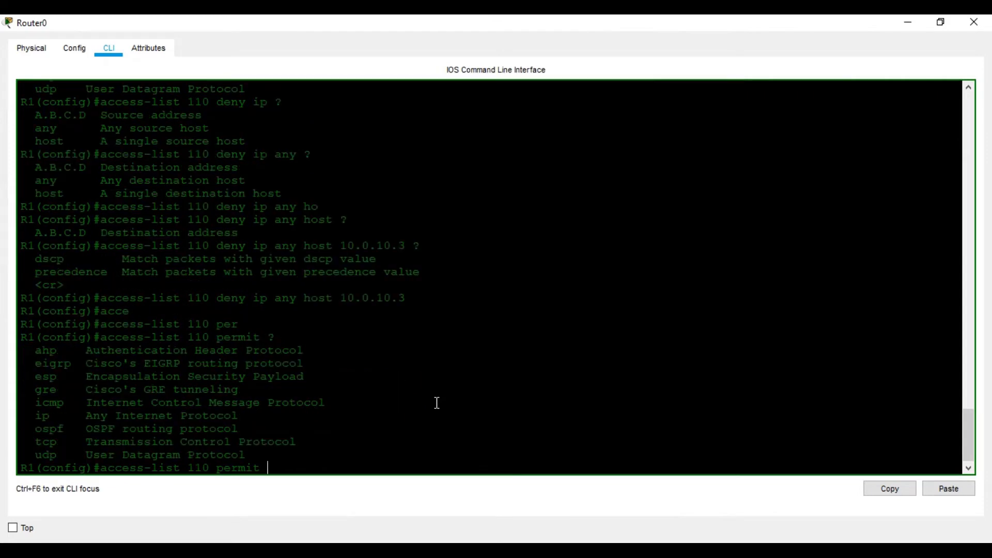
{"action": "type", "text": "ip any ?any"}
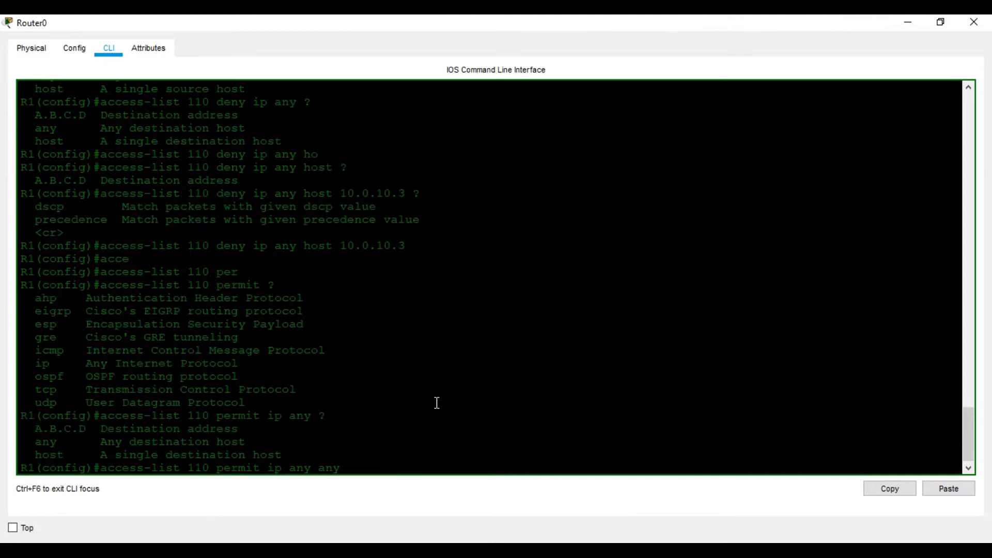
{"action": "type", "text": " ?"}
{"action": "key", "text": "Return"}
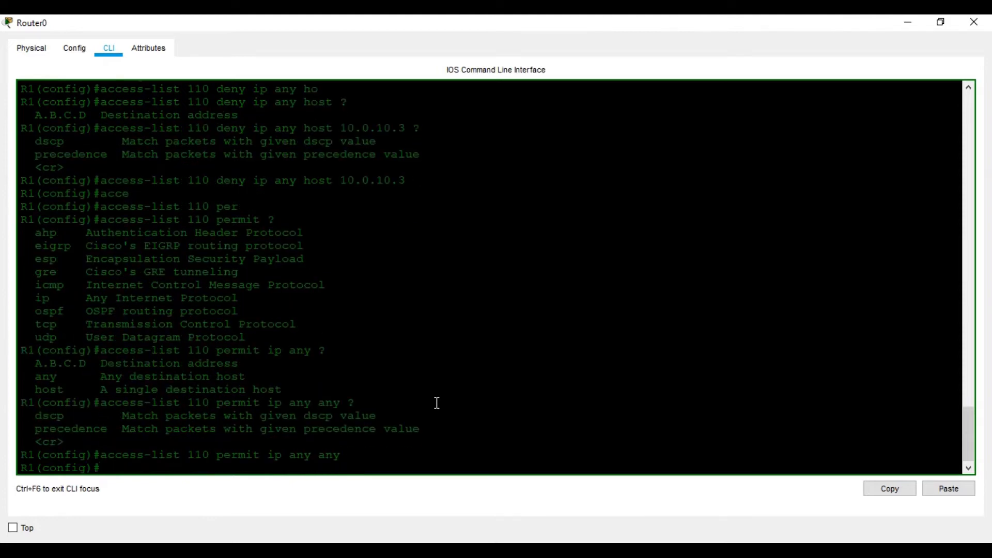
{"action": "key", "text": "Return"}
{"action": "key", "text": "Return"}
{"action": "key", "text": "Return"}
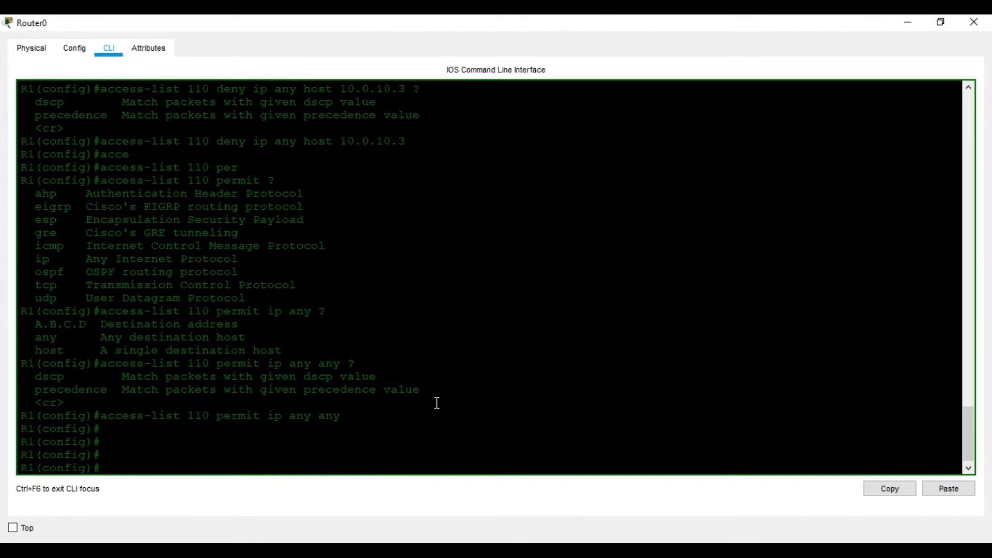
Leave configuration mode and display the access lists configured on R1.
{"action": "key", "text": "ctrl+z"}
{"action": "key", "text": "Return"}
{"action": "key", "text": "Return"}
{"action": "key", "text": "Return"}
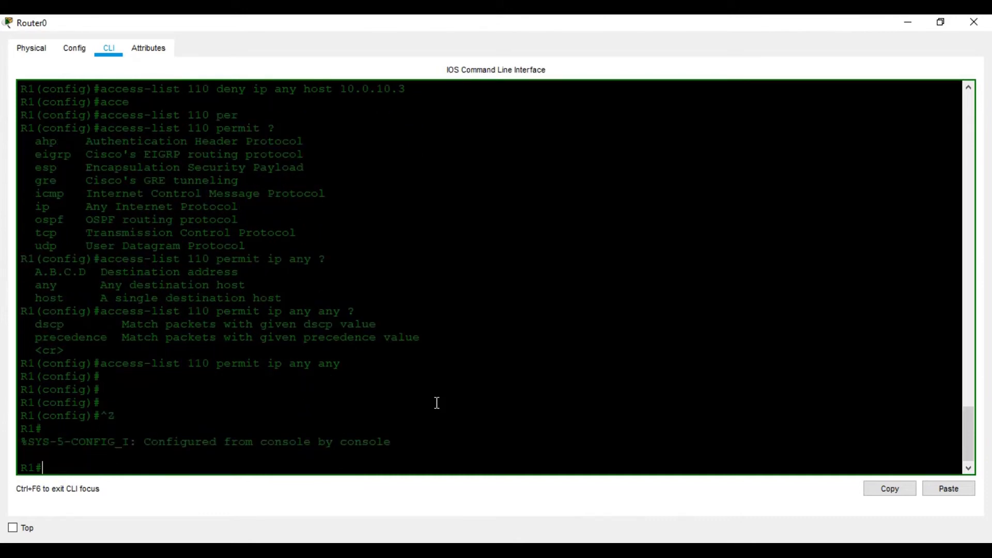
{"action": "type", "text": "sh"}
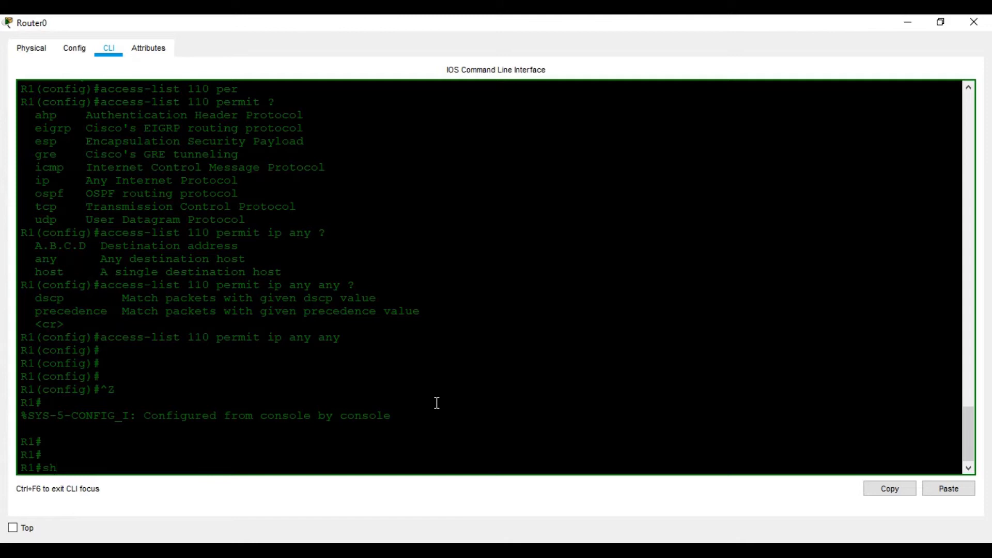
{"action": "type", "text": " acce"}
{"action": "key", "text": "Tab"}
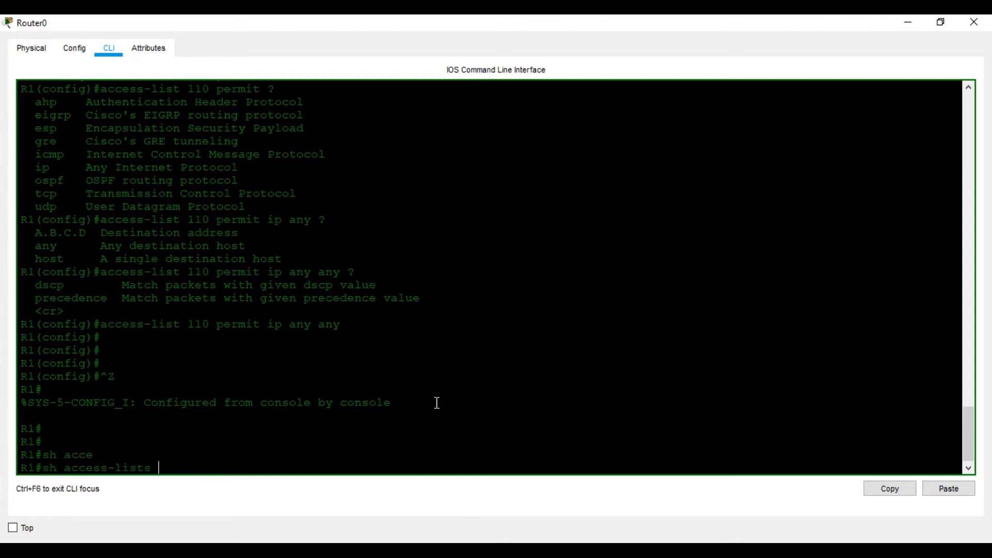
{"action": "key", "text": "Return"}
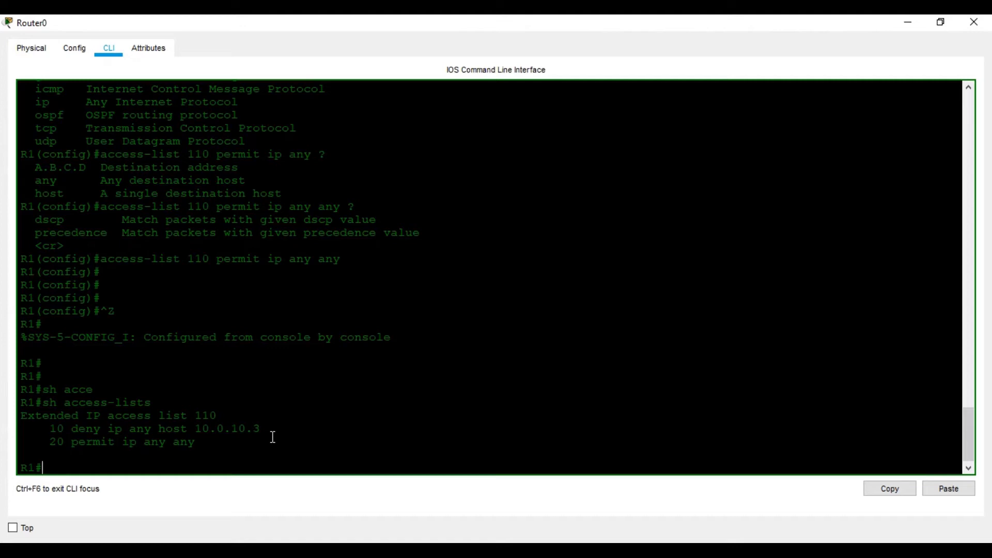
Return to global configuration mode and add an entry to access list 120 denying IP from any source to host 10.0.20.3.
{"action": "type", "text": "conf t"}
{"action": "key", "text": "Return"}
{"action": "type", "text": "ace"}
{"action": "key", "text": "Return"}
{"action": "type", "text": "ac"}
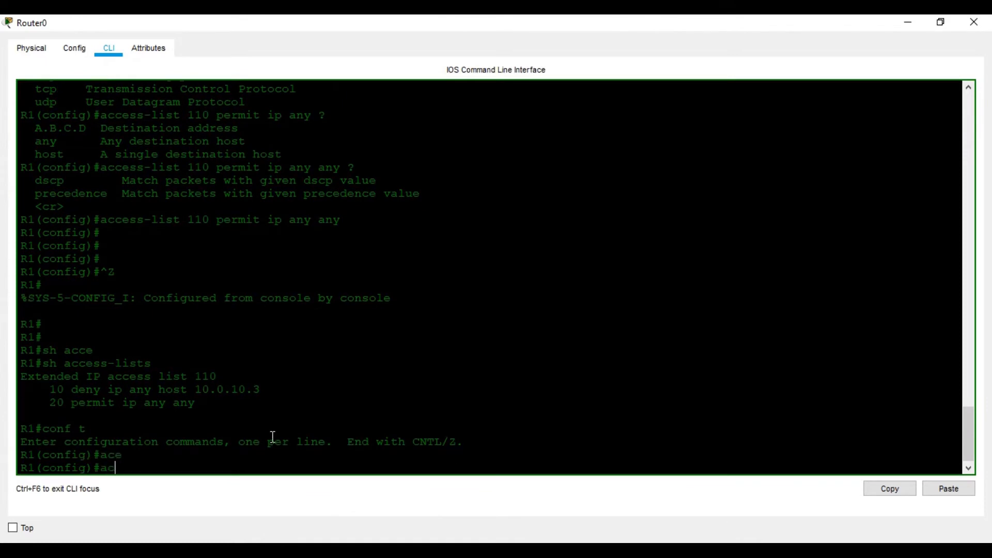
{"action": "key", "text": "Tab"}
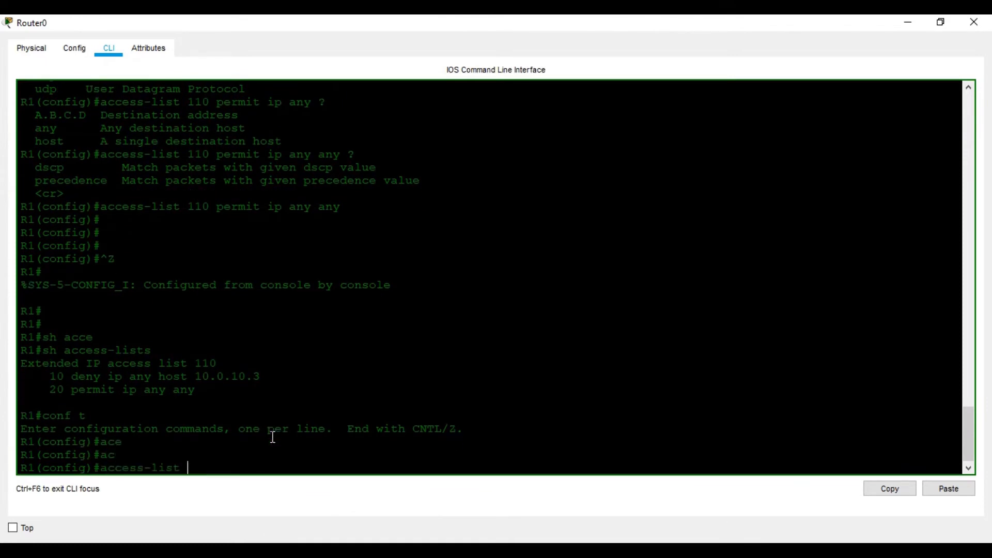
{"action": "type", "text": "120 "}
{"action": "type", "text": "?"}
{"action": "type", "text": "deny"}
{"action": "key", "text": "Tab"}
{"action": "type", "text": "ip any"}
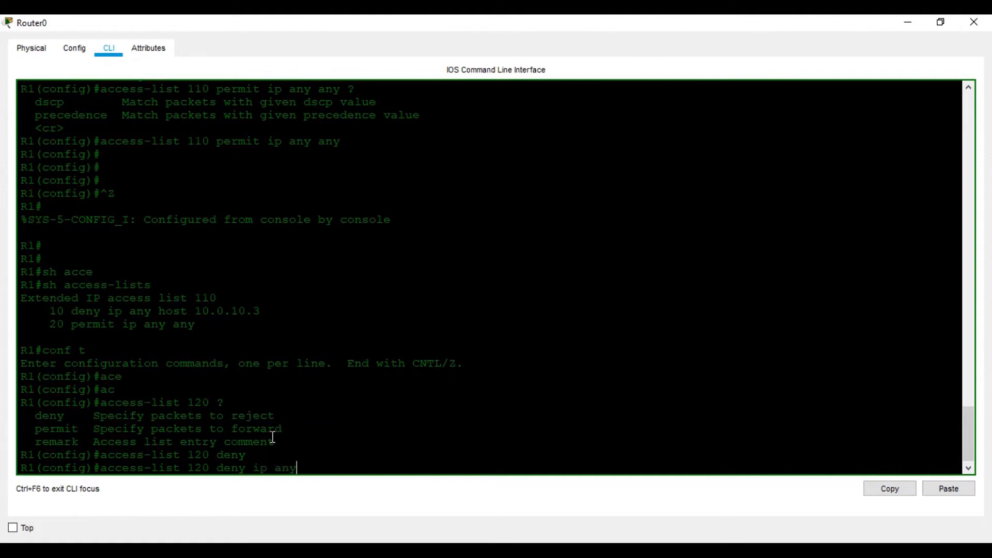
{"action": "type", "text": " host 10.0.20.3 ?"}
{"action": "key", "text": "Return"}
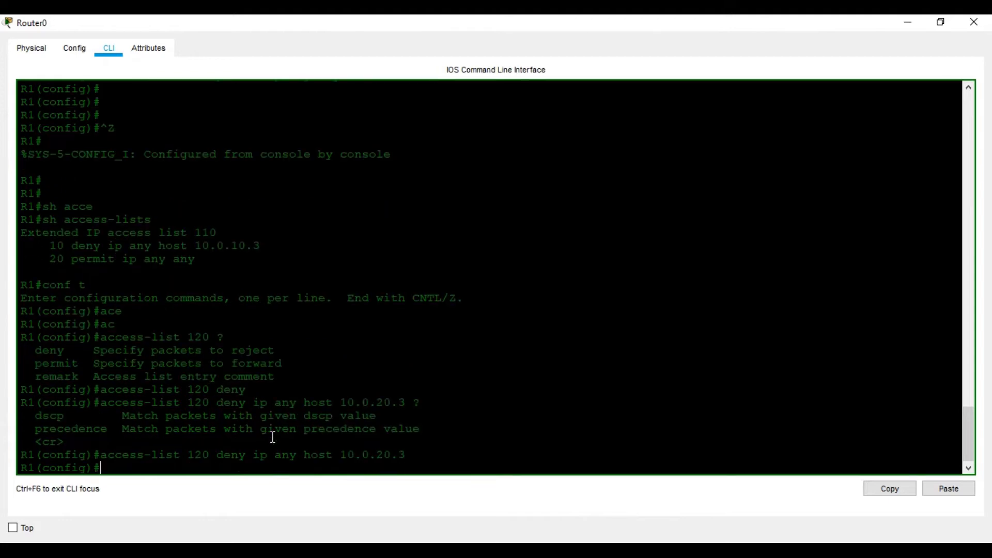
Add an entry to access list 120 that permits IP traffic from any source to any destination.
{"action": "type", "text": "ace"}
{"action": "key", "text": "Tab"}
{"action": "key", "text": "BackSpace"}
{"action": "key", "text": "Tab"}
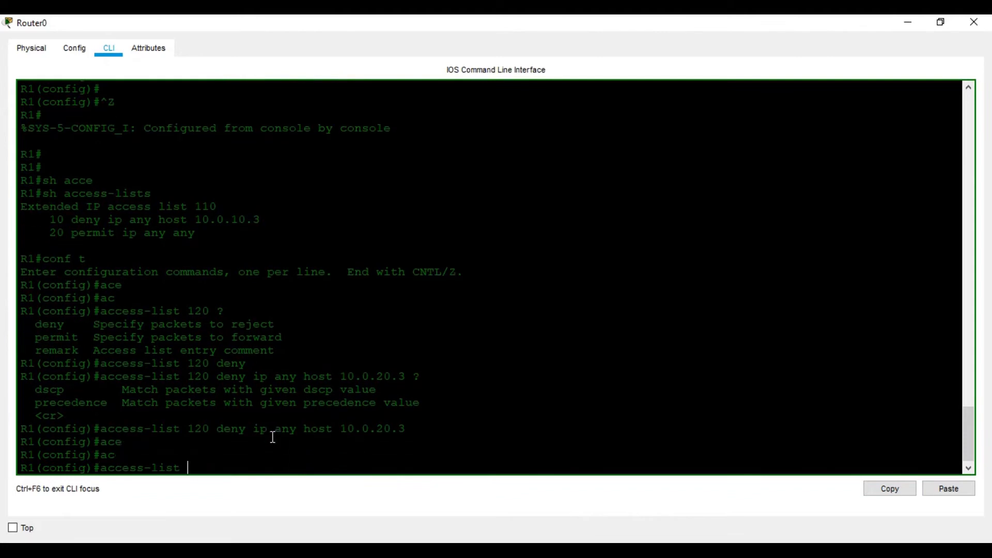
{"action": "type", "text": "120 permm"}
{"action": "key", "text": "Tab"}
{"action": "key", "text": "BackSpace"}
{"action": "key", "text": "BackSpace"}
{"action": "key", "text": "Tab"}
{"action": "type", "text": "ip ay any"}
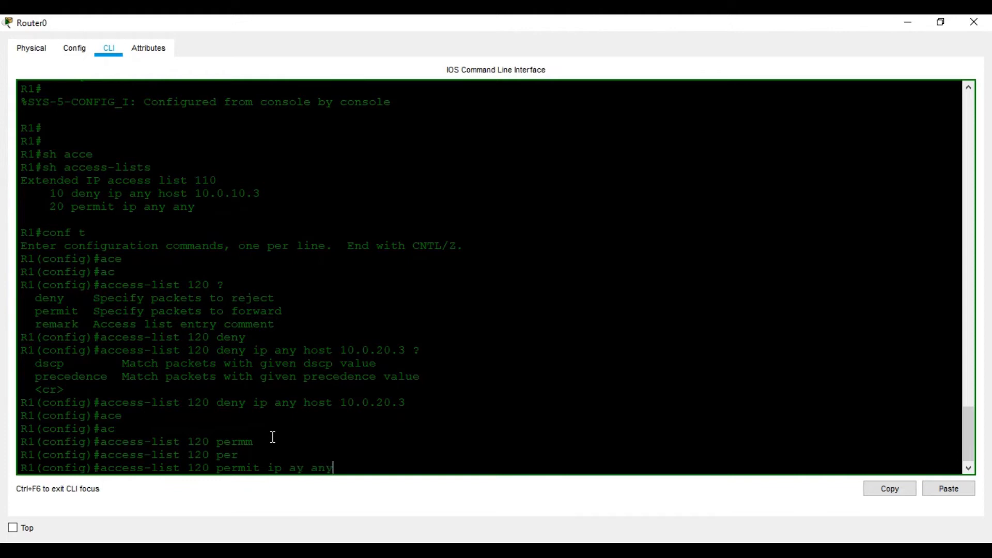
{"action": "key", "text": "BackSpace"}
{"action": "key", "text": "BackSpace"}
{"action": "key", "text": "BackSpace"}
{"action": "key", "text": "BackSpace"}
{"action": "key", "text": "BackSpace"}
{"action": "key", "text": "Tab"}
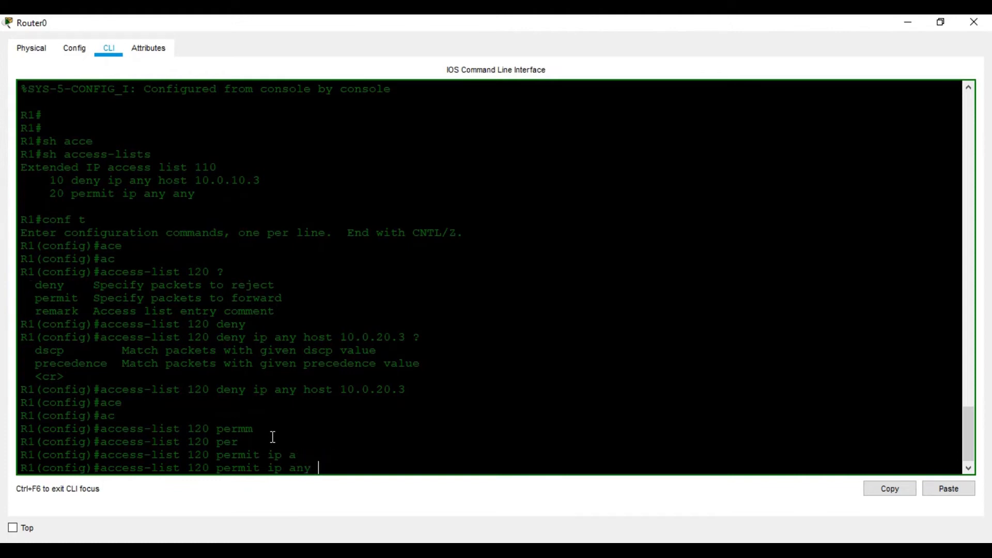
{"action": "type", "text": "any"}
{"action": "key", "text": "Tab"}
{"action": "key", "text": "Return"}
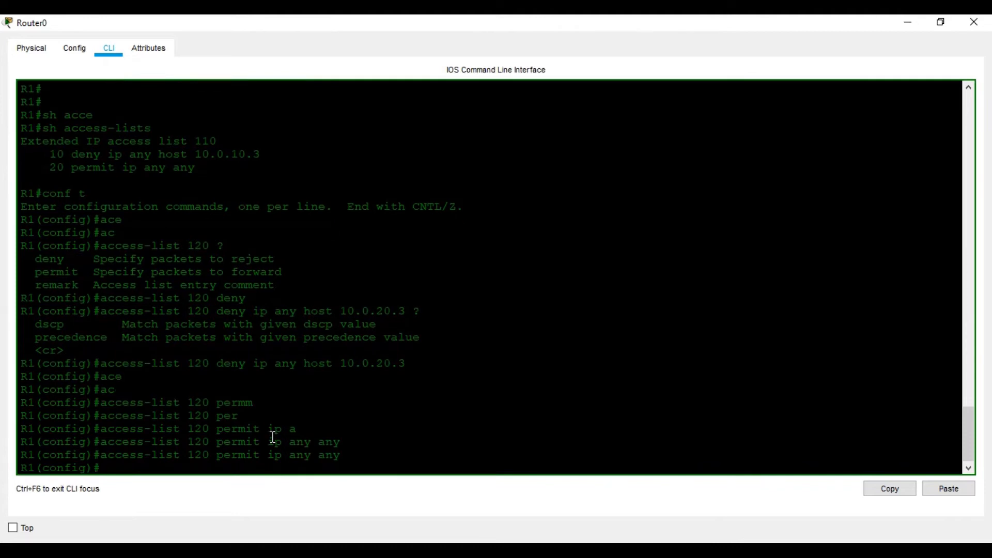
Add an entry to access list 130 denying IP traffic from any source to host 10.0.30.3.
{"action": "type", "text": "ace"}
{"action": "key", "text": "Tab"}
{"action": "type", "text": "="}
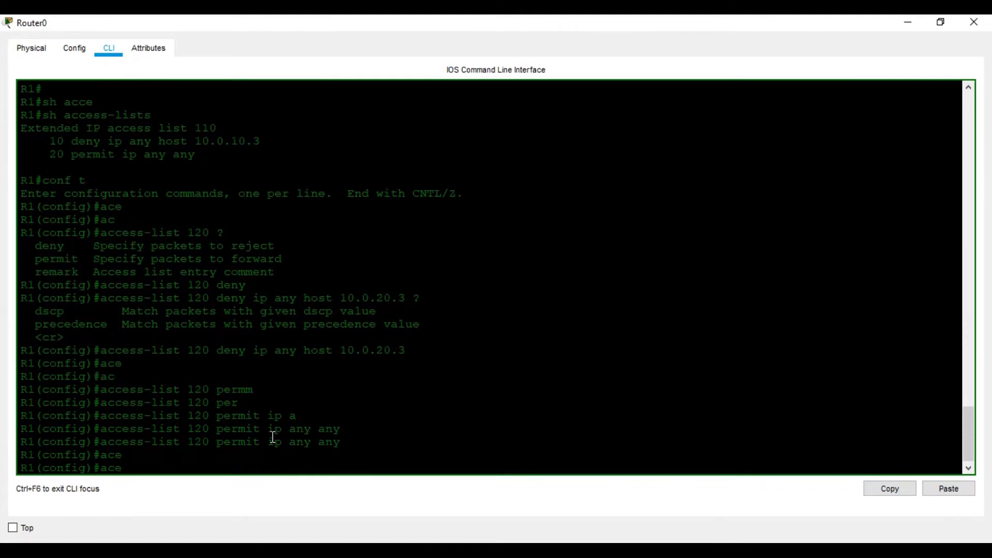
{"action": "key", "text": "Tab"}
{"action": "key", "text": "BackSpace"}
{"action": "key", "text": "BackSpace"}
{"action": "key", "text": "Tab"}
{"action": "type", "text": "1"}
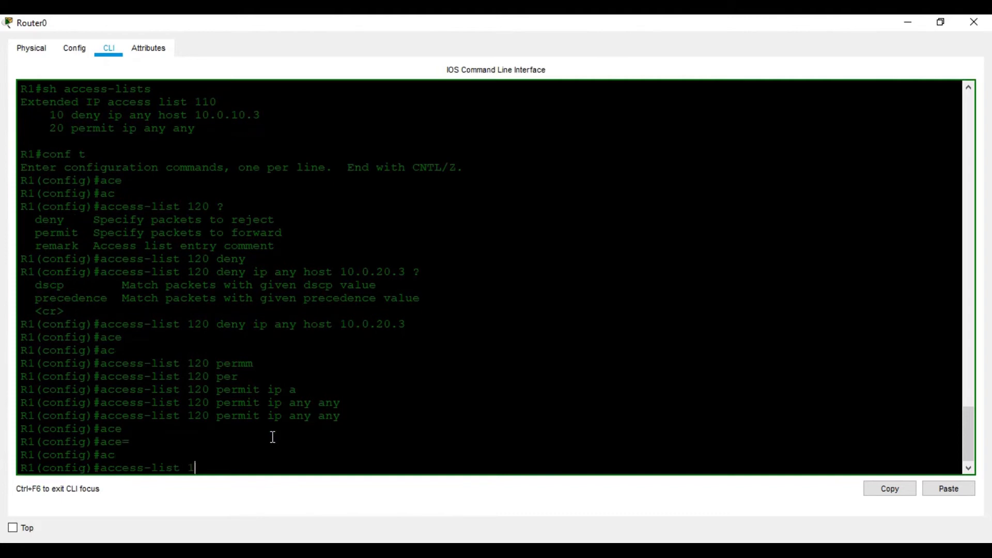
{"action": "type", "text": "30 deny"}
{"action": "key", "text": "Tab"}
{"action": "type", "text": "ip"}
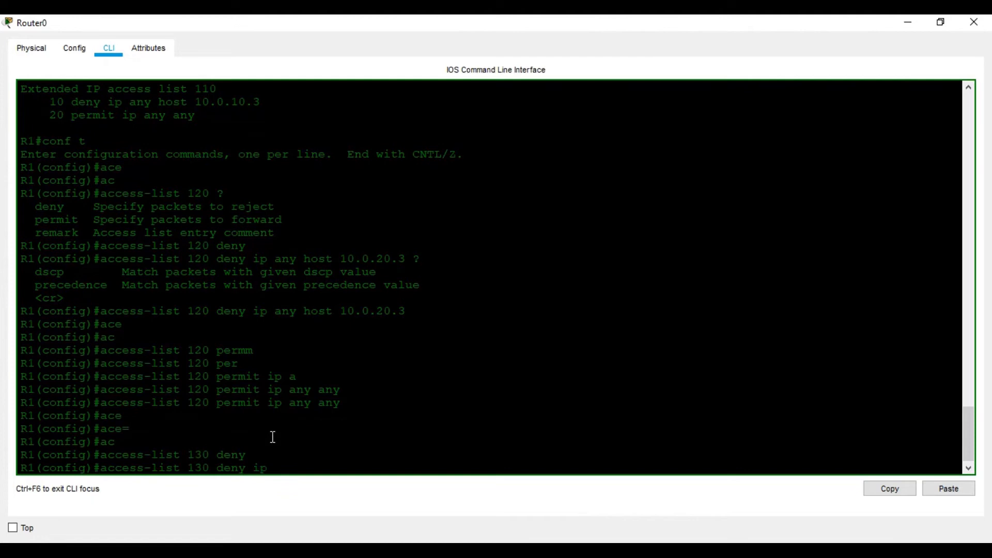
{"action": "type", "text": " any host 10.0.30.1"}
{"action": "key", "text": "BackSpace"}
{"action": "type", "text": "3"}
{"action": "key", "text": "Return"}
Add an entry to access list 130 that permits IP traffic from any source to any destination.
{"action": "type", "text": "ac"}
{"action": "key", "text": "Tab"}
{"action": "type", "text": "1"}
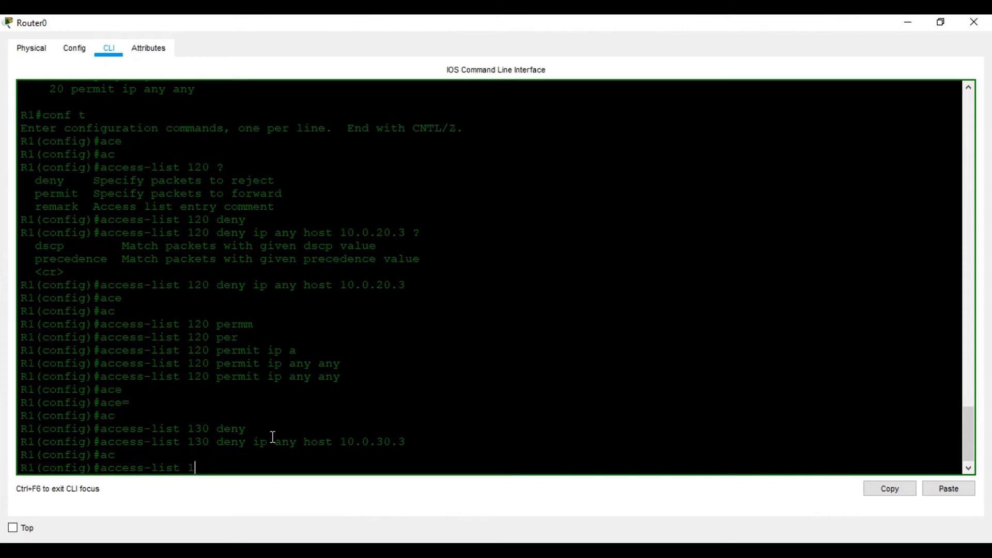
{"action": "type", "text": "30 per"}
{"action": "key", "text": "Tab"}
{"action": "type", "text": "p any"}
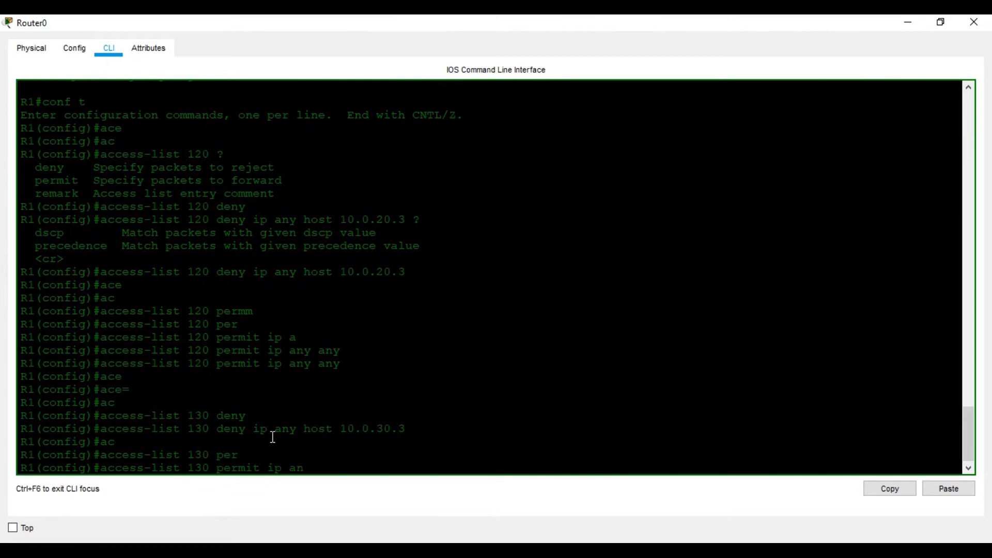
{"action": "key", "text": "Tab"}
{"action": "type", "text": "an"}
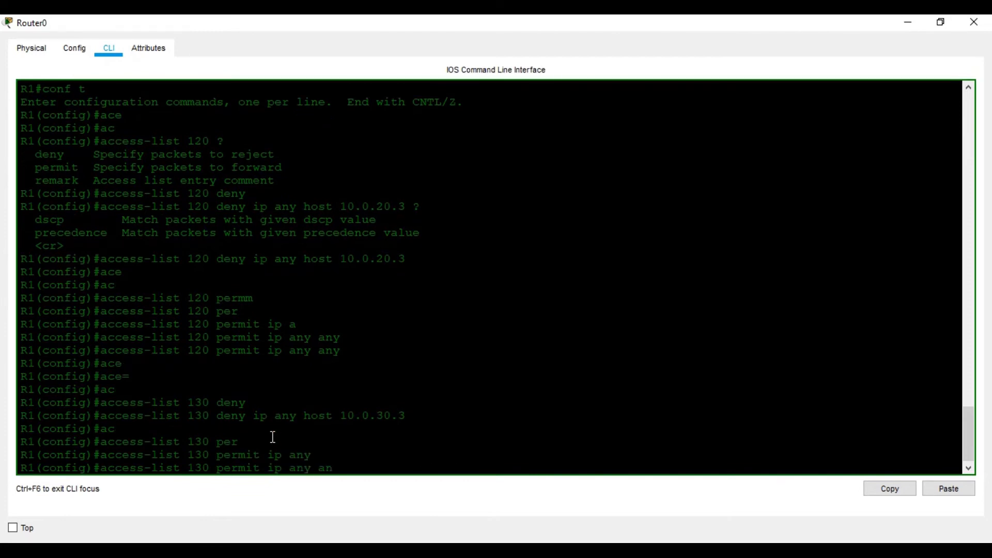
{"action": "key", "text": "Tab"}
{"action": "key", "text": "Return"}
Add an entry to access list 140 denying IP traffic from any source to host 10.0.40.3.
{"action": "type", "text": "ace"}
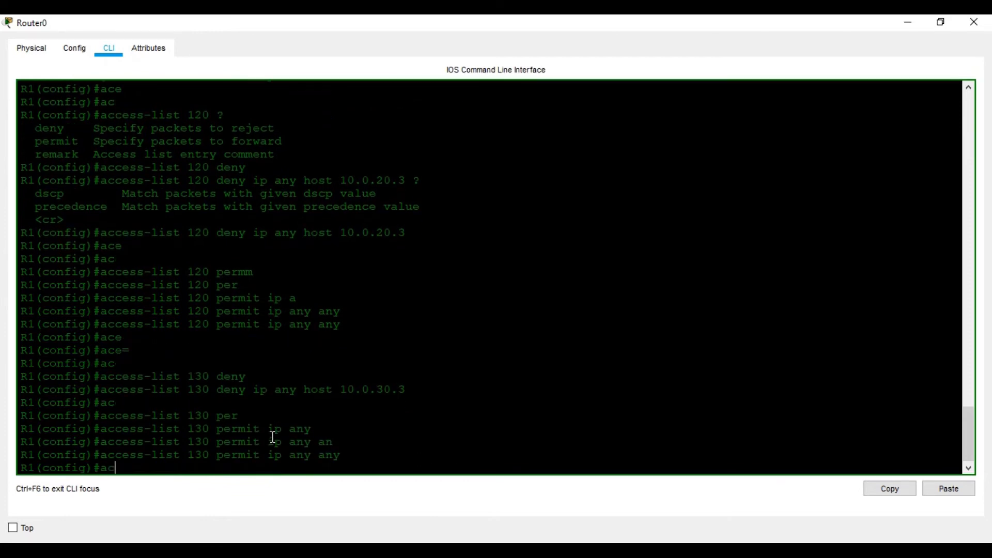
{"action": "key", "text": "Tab"}
{"action": "key", "text": "BackSpace"}
{"action": "key", "text": "Tab"}
{"action": "type", "text": "140"}
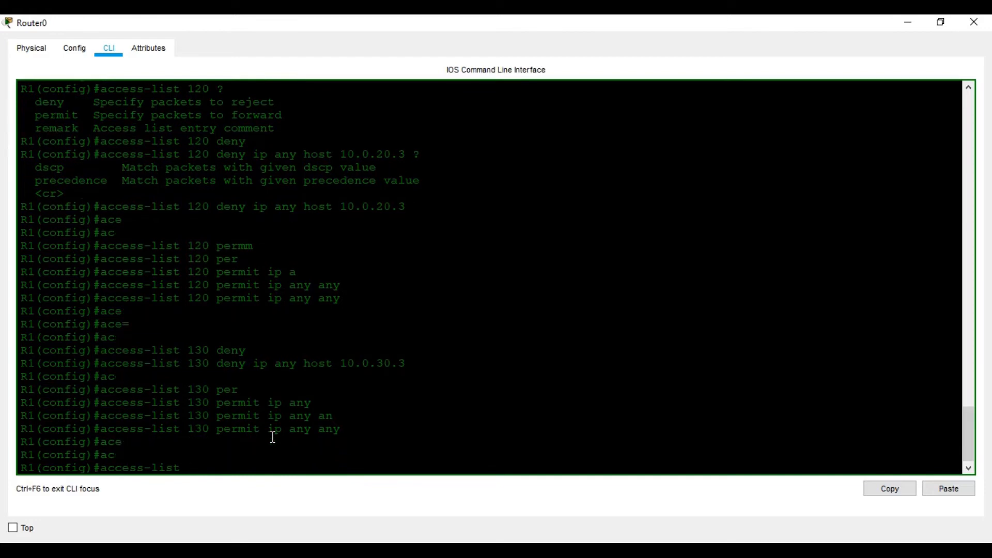
{"action": "type", "text": " de"}
{"action": "key", "text": "Tab"}
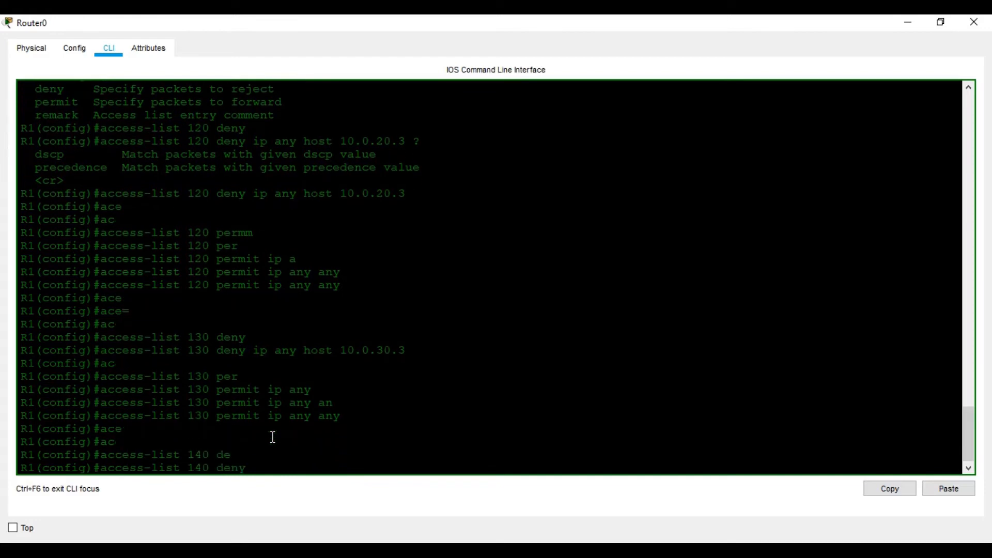
{"action": "type", "text": "ip an"}
{"action": "key", "text": "Tab"}
{"action": "type", "text": "h"}
{"action": "key", "text": "Tab"}
{"action": "type", "text": "10.0.40."}
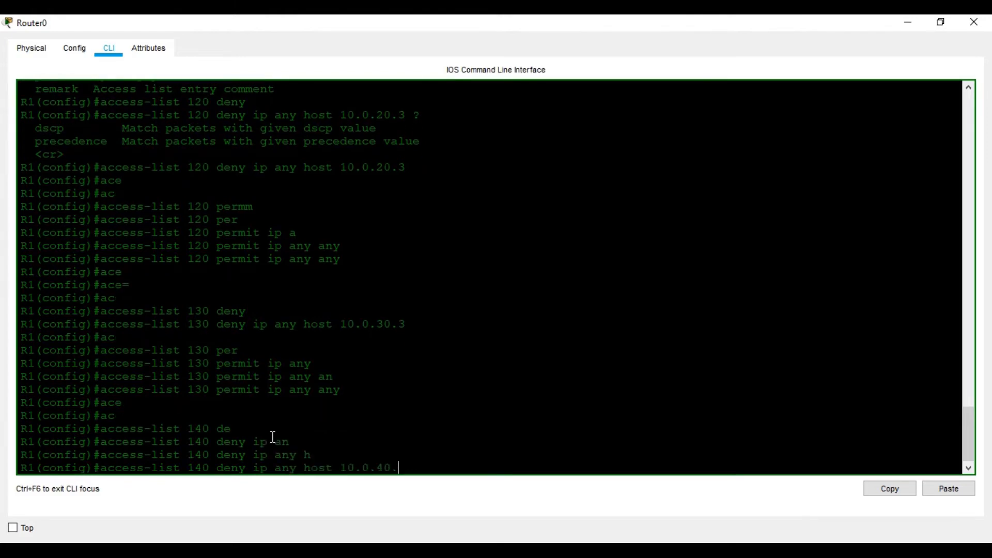
{"action": "type", "text": "3"}
{"action": "key", "text": "Return"}
Add an entry to access list 140 that permits IP traffic from any source to any destination.
{"action": "type", "text": "ac"}
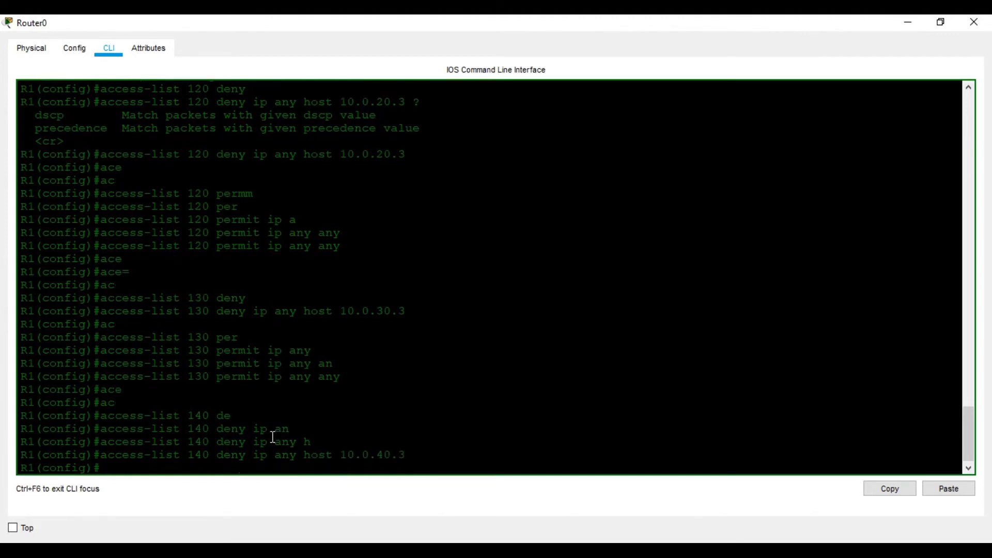
{"action": "key", "text": "Tab"}
{"action": "type", "text": "140 permit ip a"}
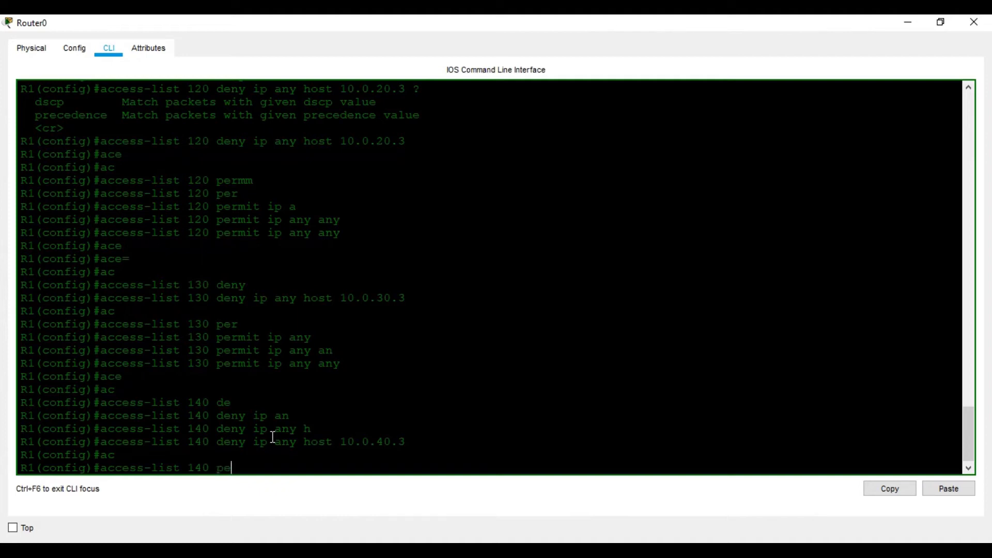
{"action": "key", "text": "Tab"}
{"action": "type", "text": "ip an"}
{"action": "key", "text": "Tab"}
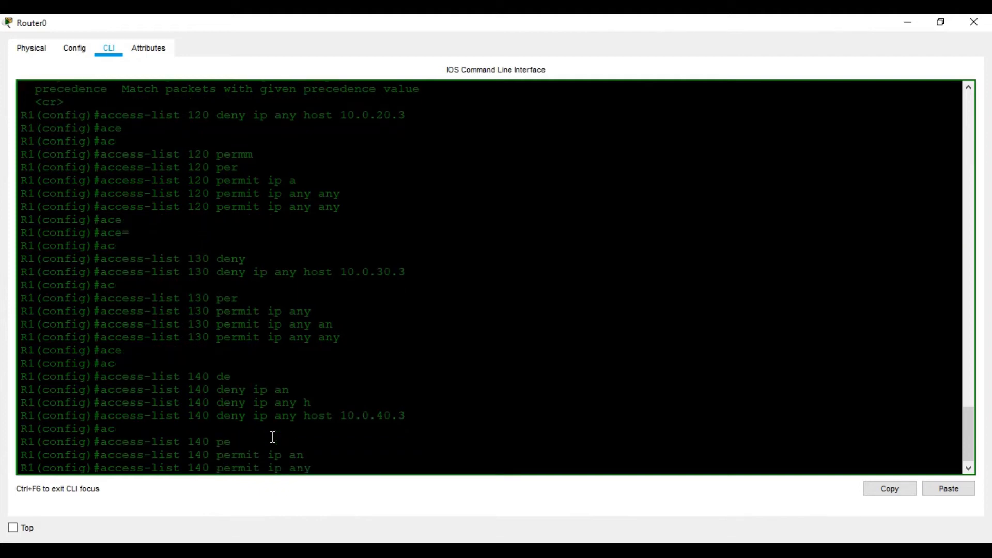
{"action": "type", "text": "any"}
{"action": "key", "text": "Tab"}
{"action": "key", "text": "Return"}
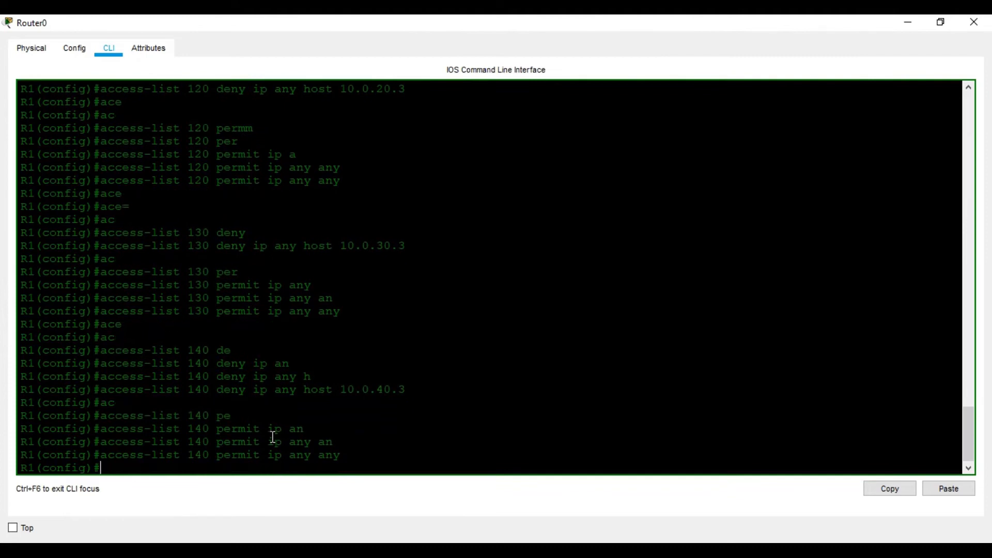
Leave configuration mode and display all access lists configured on R1, including 130 and 140.
{"action": "key", "text": "ctrl+z"}
{"action": "key", "text": "Return"}
{"action": "key", "text": "Return"}
{"action": "key", "text": "Return"}
{"action": "type", "text": "sh ac"}
{"action": "key", "text": "Tab"}
{"action": "key", "text": "Return"}
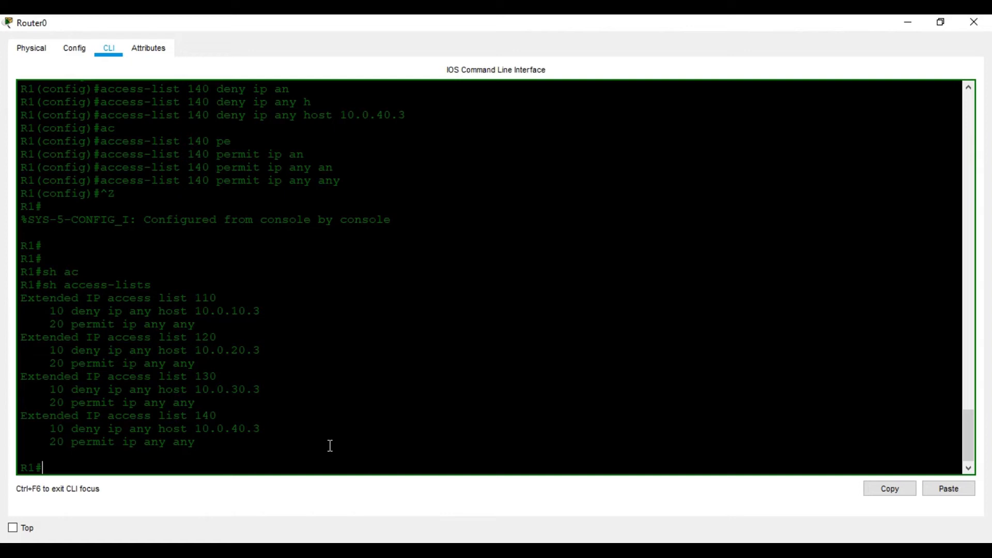
Return to global configuration mode and apply access list 110 to outbound packets on subinterface FastEthernet 0/0.1.
{"action": "type", "text": "conf t"}
{"action": "key", "text": "Return"}
{"action": "type", "text": "in"}
{"action": "key", "text": "Tab"}
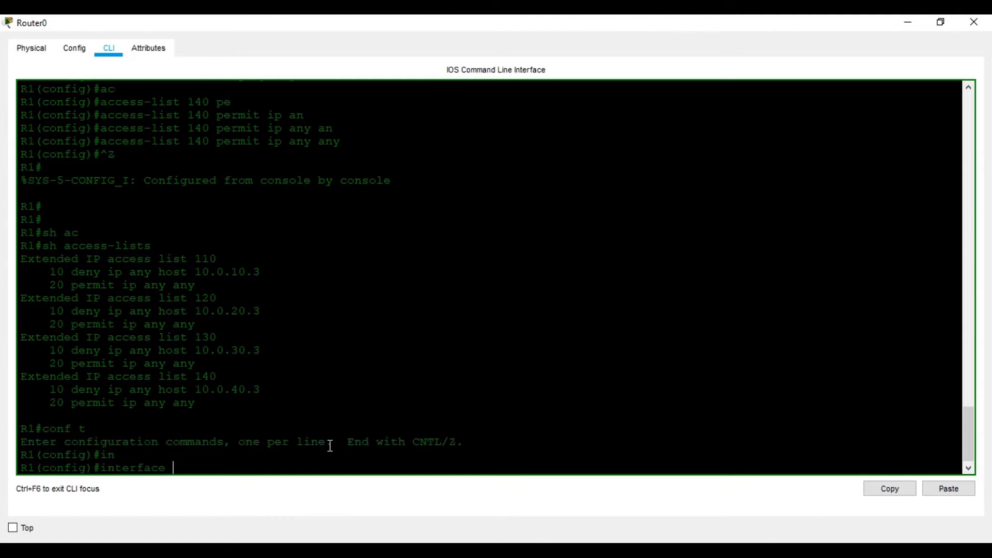
{"action": "type", "text": "fa"}
{"action": "key", "text": "Tab"}
{"action": "type", "text": "0/0"}
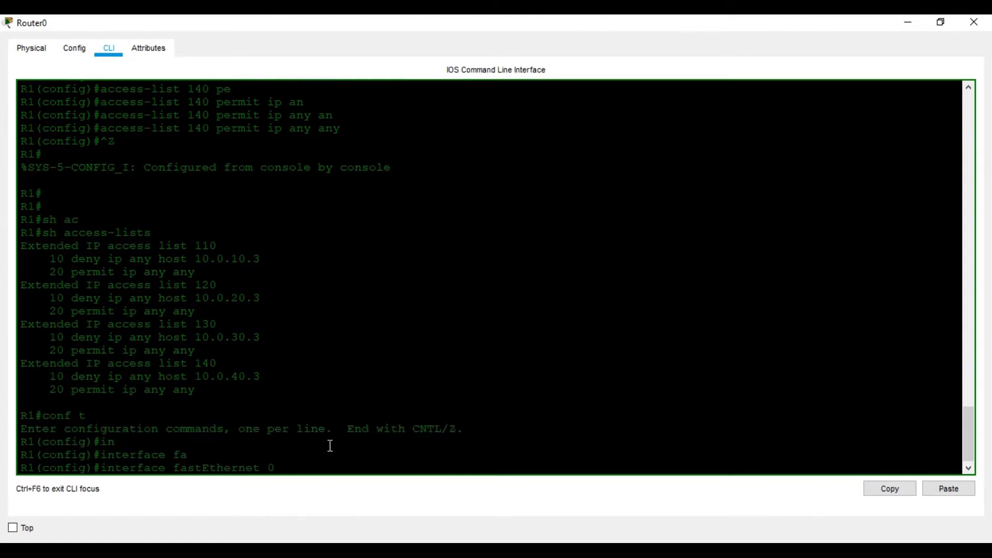
{"action": "key", "text": "Return"}
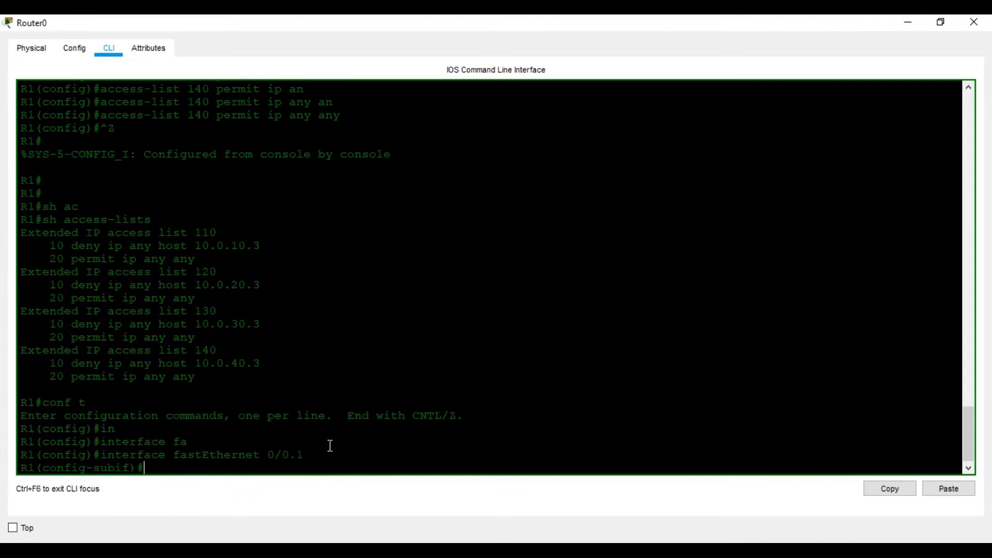
{"action": "type", "text": "ip ac"}
{"action": "key", "text": "Tab"}
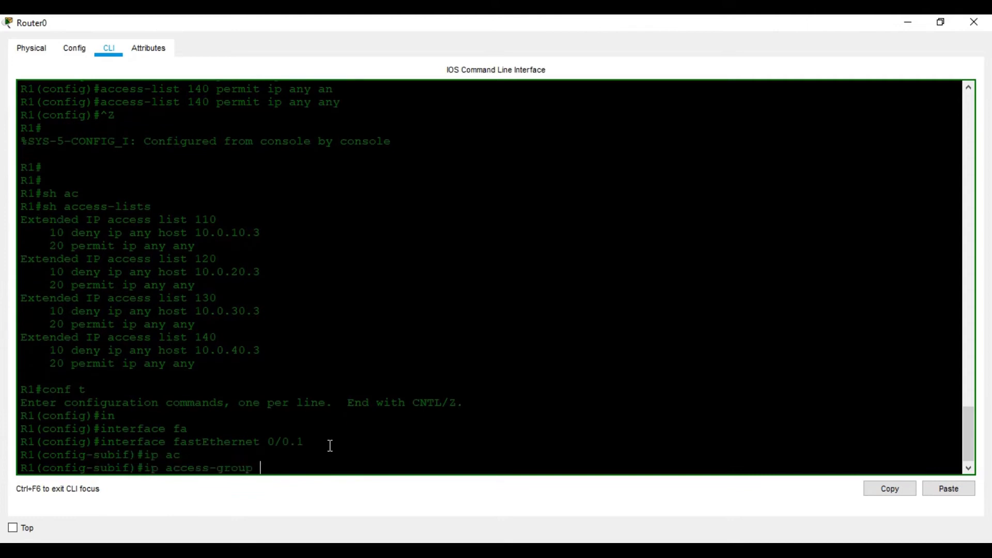
{"action": "type", "text": "?"}
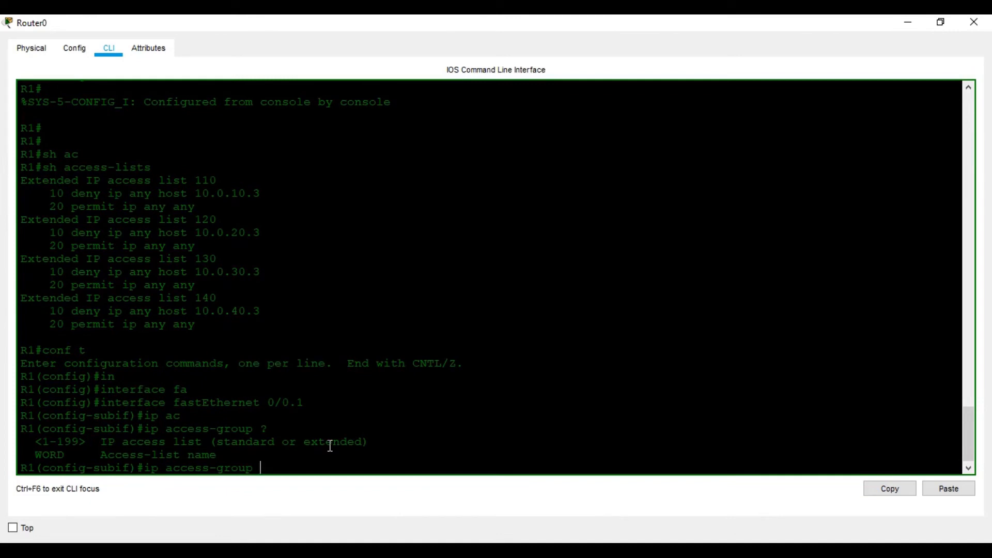
{"action": "type", "text": "110 ?"}
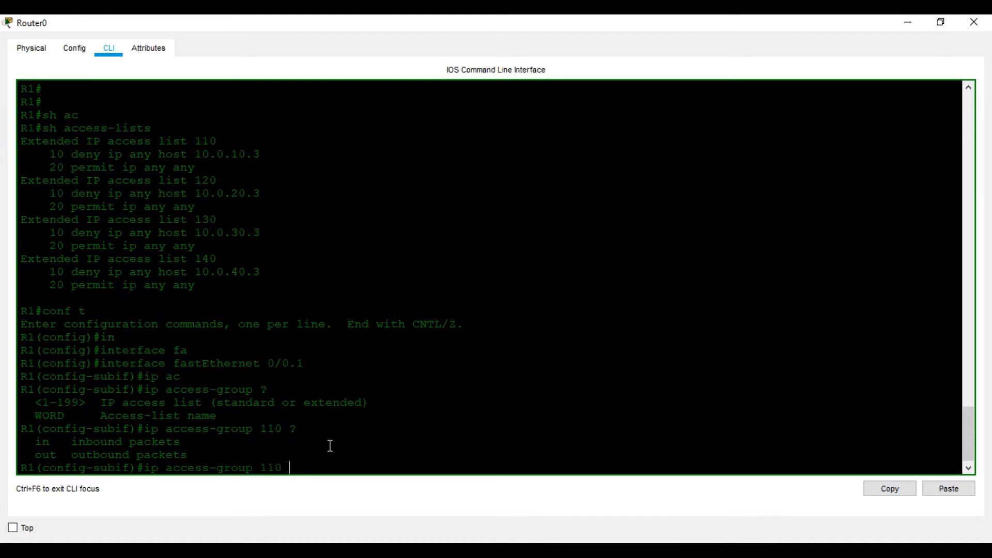
{"action": "type", "text": "ou"}
{"action": "key", "text": "Tab"}
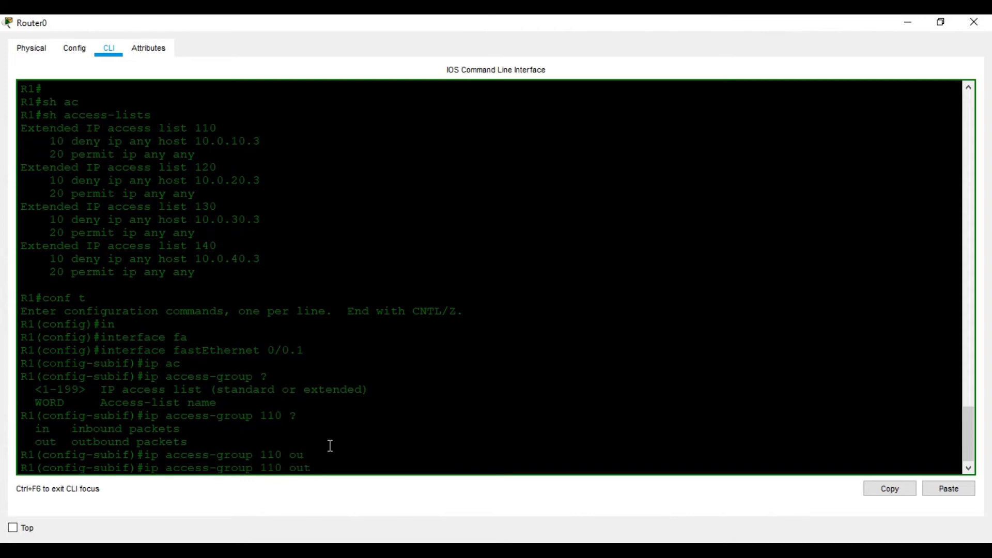
{"action": "type", "text": "?"}
{"action": "key", "text": "Return"}
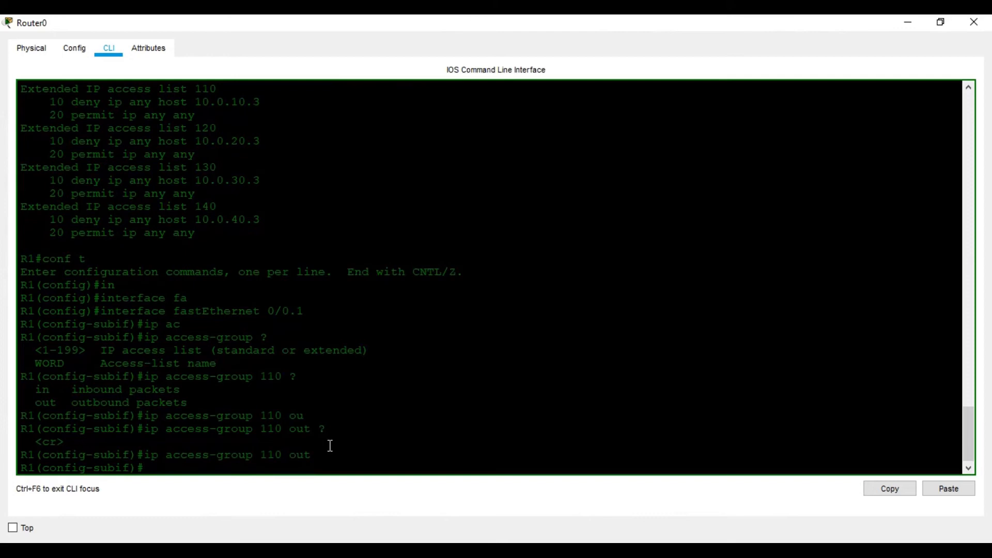
{"action": "type", "text": "exit"}
{"action": "key", "text": "Return"}
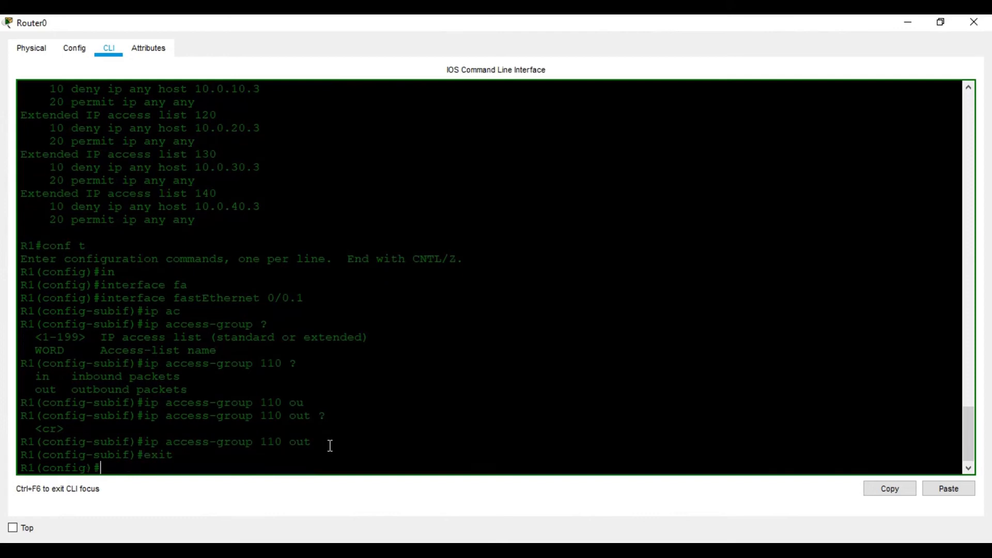
Apply access list 120 to outbound packets on subinterface FastEthernet 0/0.2 and exit the subinterface configuration.
{"action": "type", "text": "in"}
{"action": "key", "text": "Tab"}
{"action": "type", "text": "fa"}
{"action": "key", "text": "Tab"}
{"action": "type", "text": "0/0.2"}
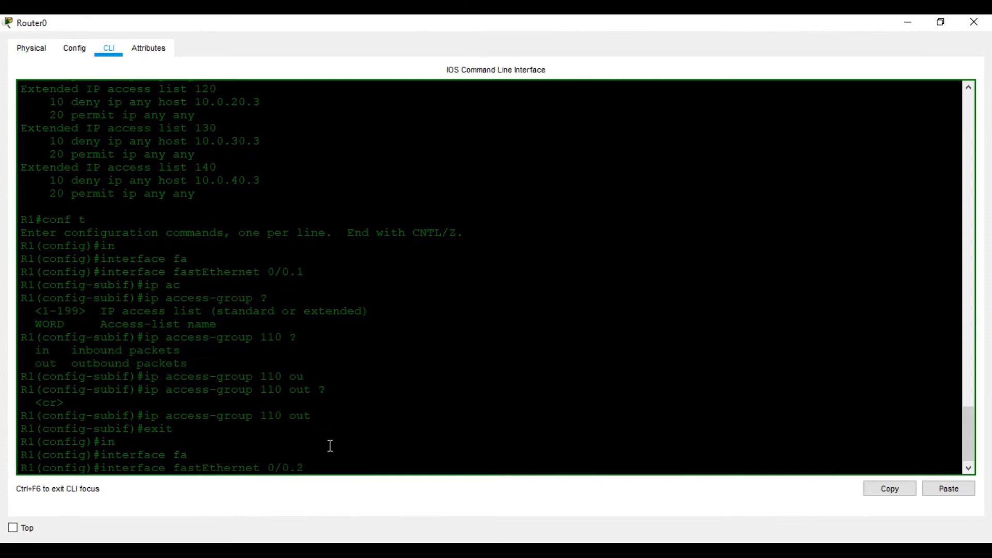
{"action": "key", "text": "Return"}
{"action": "type", "text": "ip ac"}
{"action": "key", "text": "Tab"}
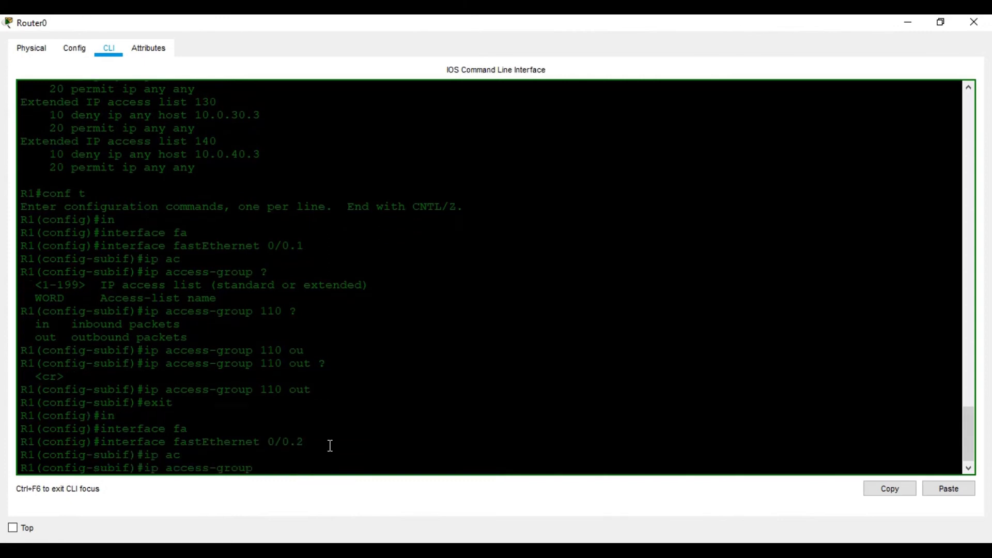
{"action": "type", "text": "120 o"}
{"action": "key", "text": "Tab"}
{"action": "key", "text": "Return"}
{"action": "type", "text": "exit"}
{"action": "key", "text": "Return"}
Apply access list 130 to outbound packets on subinterface FastEthernet 0/0.3 and exit the subinterface configuration.
{"action": "type", "text": "in"}
{"action": "key", "text": "Tab"}
{"action": "type", "text": "fa"}
{"action": "key", "text": "Tab"}
{"action": "type", "text": "0/0.3"}
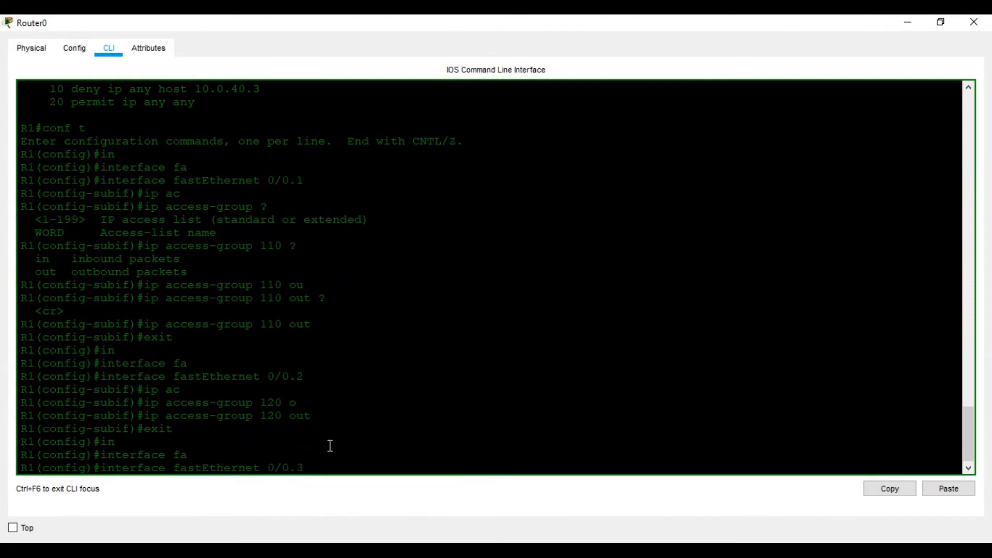
{"action": "key", "text": "Return"}
{"action": "type", "text": "ip ac"}
{"action": "key", "text": "Tab"}
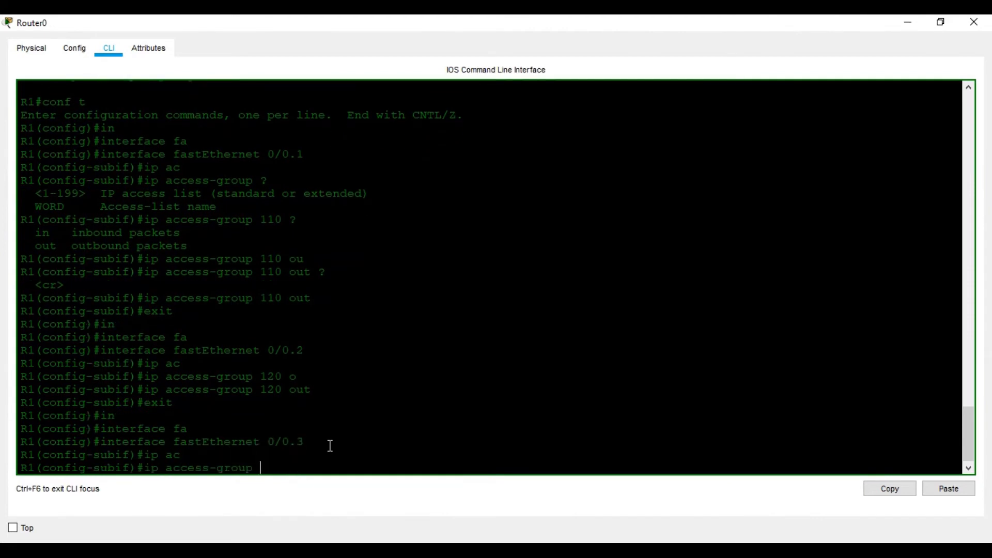
{"action": "type", "text": "130 o"}
{"action": "key", "text": "Tab"}
{"action": "key", "text": "Return"}
{"action": "type", "text": "exit\\"}
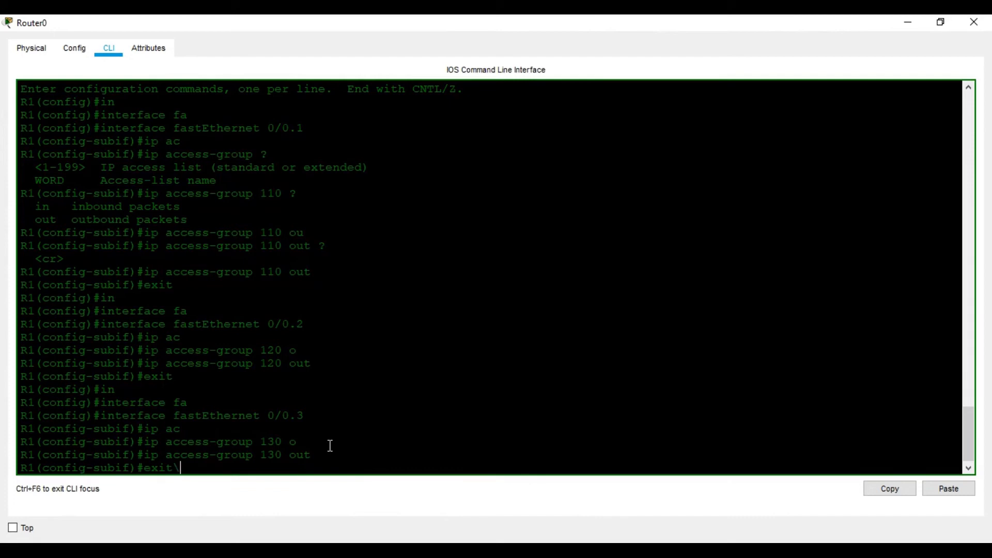
{"action": "key", "text": "BackSpace"}
{"action": "key", "text": "Return"}
Apply access list 140 to outbound packets on subinterface FastEthernet 0/0.4.
{"action": "type", "text": "i"}
{"action": "key", "text": "Tab"}
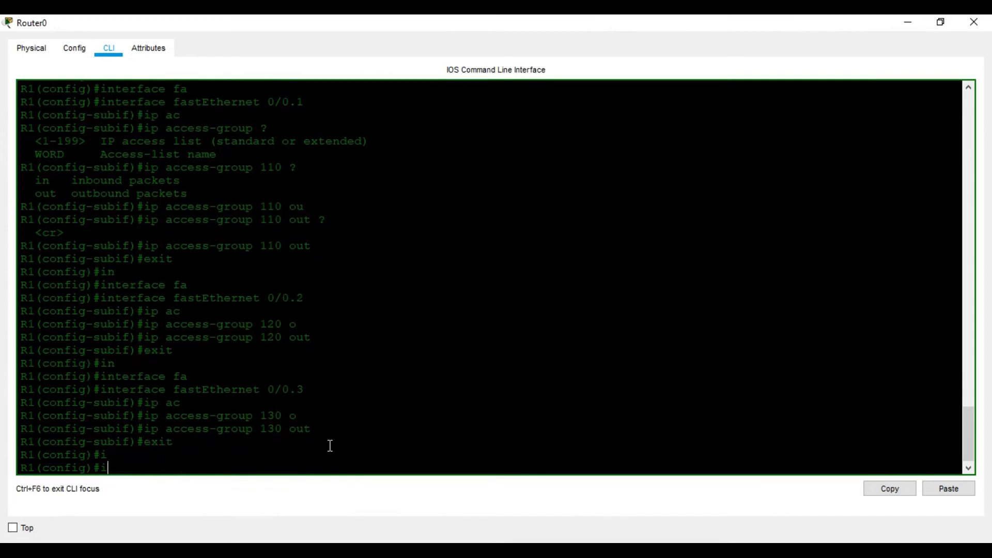
{"action": "type", "text": "n"}
{"action": "key", "text": "Tab"}
{"action": "type", "text": "fa"}
{"action": "key", "text": "Tab"}
{"action": "type", "text": "0/0.4"}
{"action": "key", "text": "Return"}
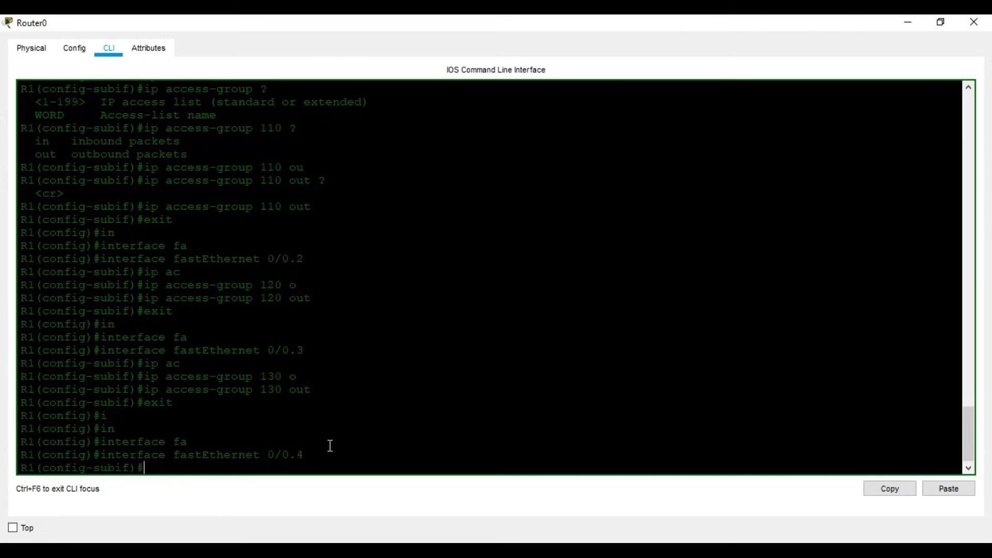
{"action": "type", "text": "ip ac"}
{"action": "key", "text": "Tab"}
{"action": "type", "text": "140 o"}
{"action": "key", "text": "Tab"}
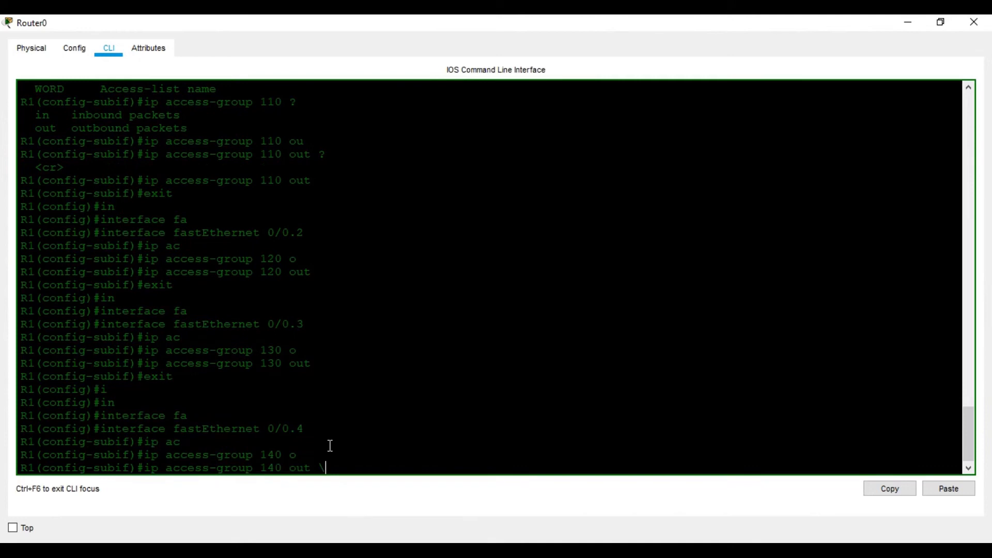
{"action": "key", "text": "Return"}
{"action": "key", "text": "Return"}
{"action": "key", "text": "Return"}
Leave configuration mode and page through the running configuration to the access groups of the FastEthernet 0/0 subinterfaces.
{"action": "key", "text": "ctrl+z"}
{"action": "key", "text": "Return"}
{"action": "key", "text": "Return"}
{"action": "key", "text": "Return"}
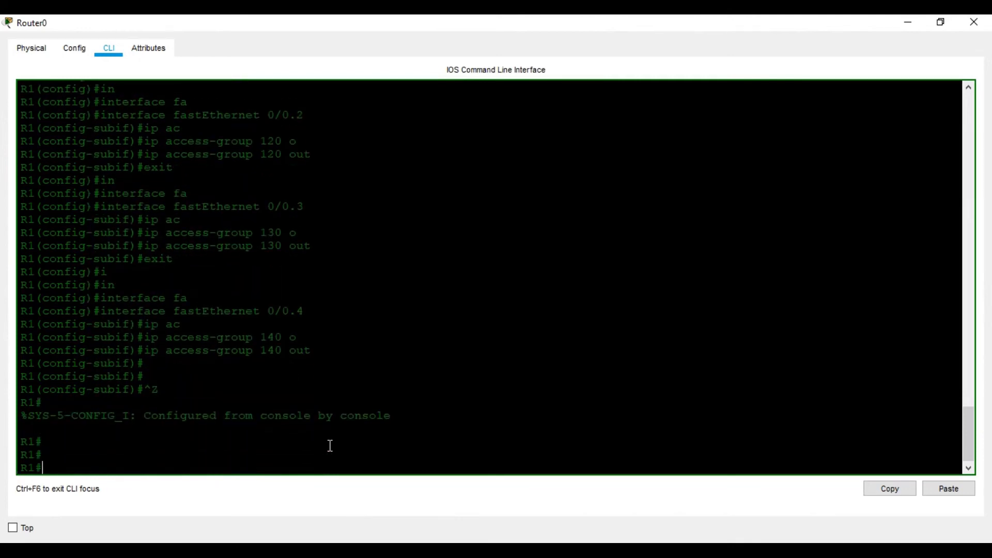
{"action": "type", "text": "sh r"}
{"action": "key", "text": "Tab"}
{"action": "key", "text": "Return"}
{"action": "key", "text": "space"}
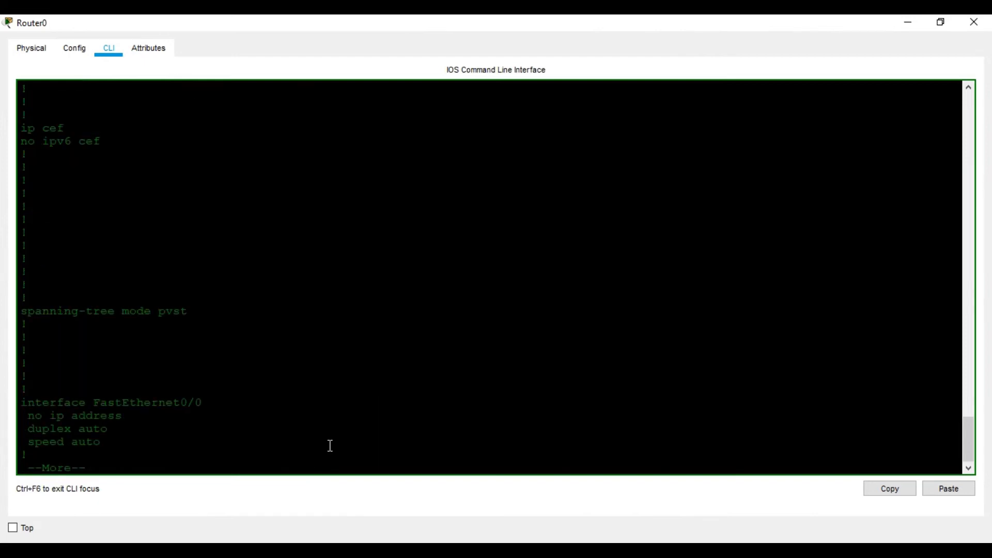
{"action": "key", "text": "space"}
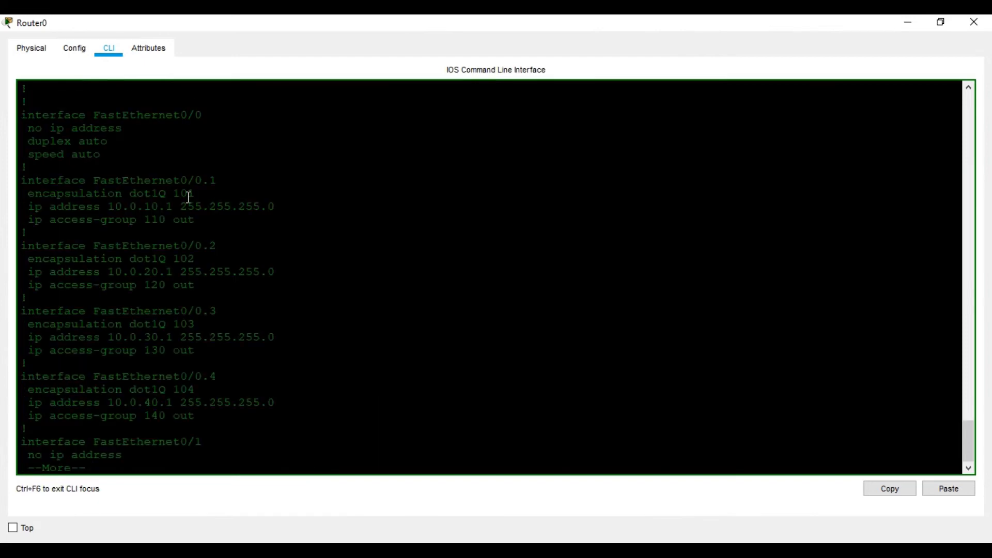
Page further through the running configuration and compare the FastEthernet 0/0 subinterfaces' access groups with the entries of access lists 110 to 140.
{"action": "key", "text": "space"}
{"action": "scroll", "coordinate": [181, 238], "scroll_direction": "up", "scroll_amount": 6}
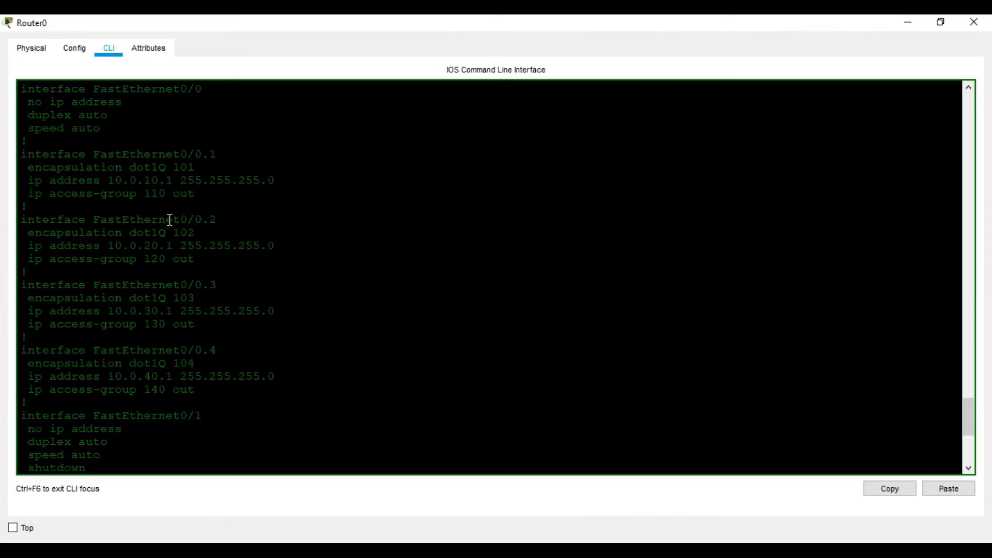
{"action": "scroll", "coordinate": [181, 382], "scroll_direction": "down", "scroll_amount": 4}
{"action": "scroll", "coordinate": [181, 382], "scroll_direction": "down", "scroll_amount": 2}
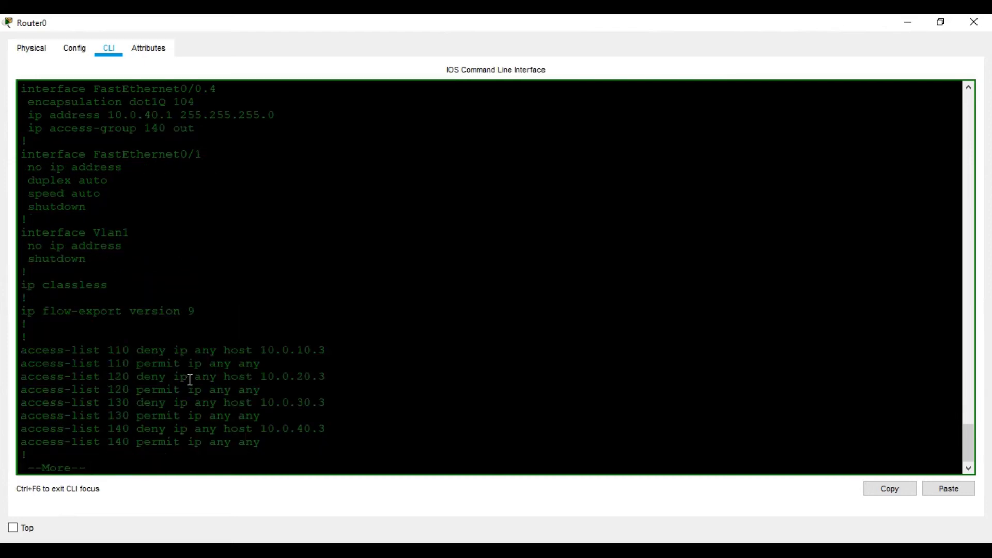
{"action": "scroll", "coordinate": [191, 378], "scroll_direction": "up", "scroll_amount": 10}
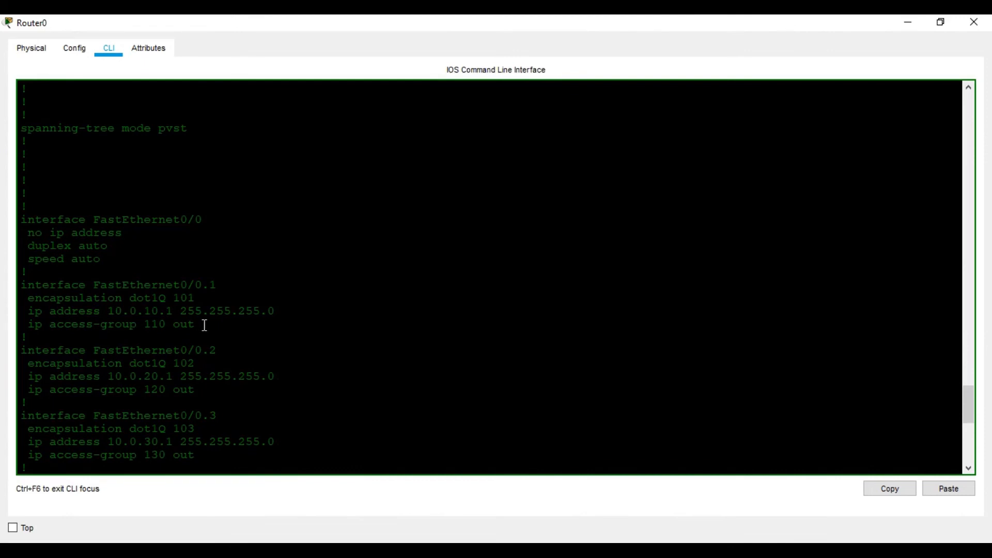
{"action": "scroll", "coordinate": [660, 262], "scroll_direction": "down", "scroll_amount": 10}
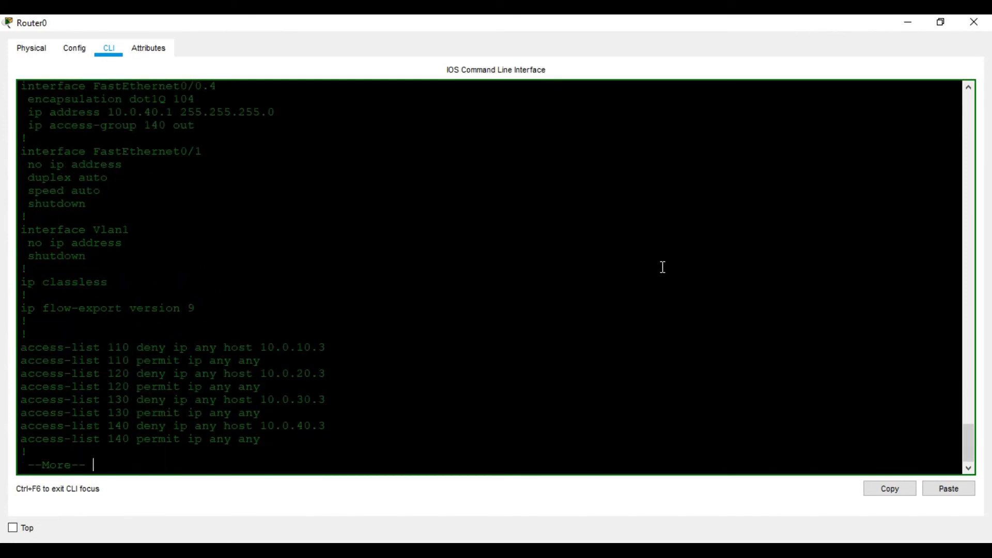
Finish the running configuration listing, save R1's configuration with wr, and close the router window.
{"action": "key", "text": "space"}
{"action": "type", "text": "wr"}
{"action": "key", "text": "Return"}
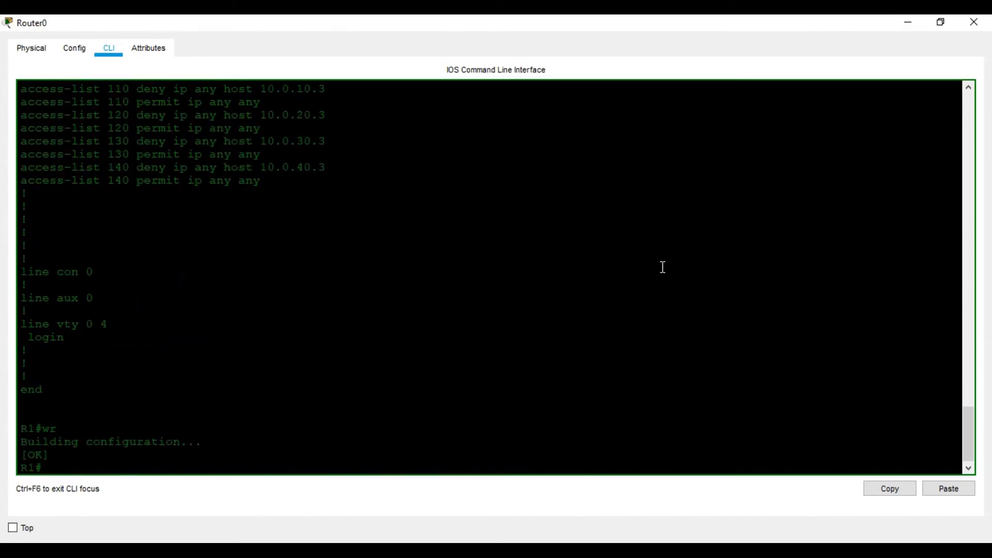
{"action": "left_click", "coordinate": [974, 22]}
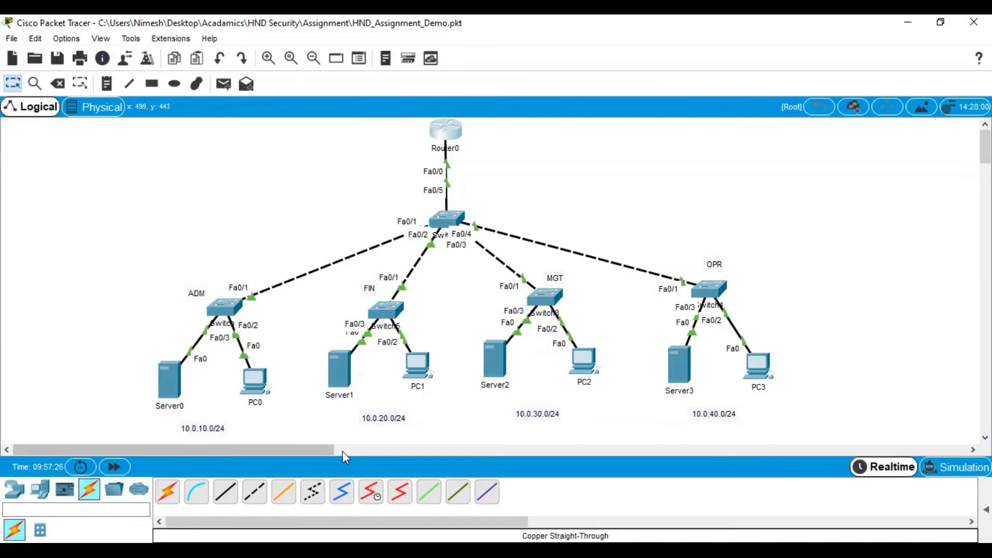
Open the command prompt of PC0 in the ADM network and ping the server at 10.0.10.3.
{"action": "left_click", "coordinate": [254, 380]}
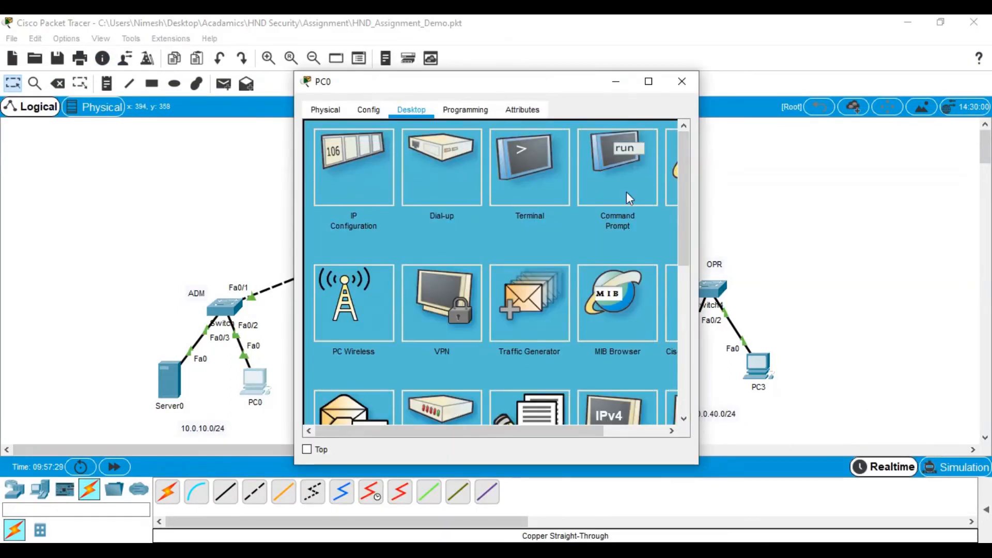
{"action": "left_click", "coordinate": [626, 191]}
{"action": "key", "text": "Return"}
{"action": "key", "text": "Return"}
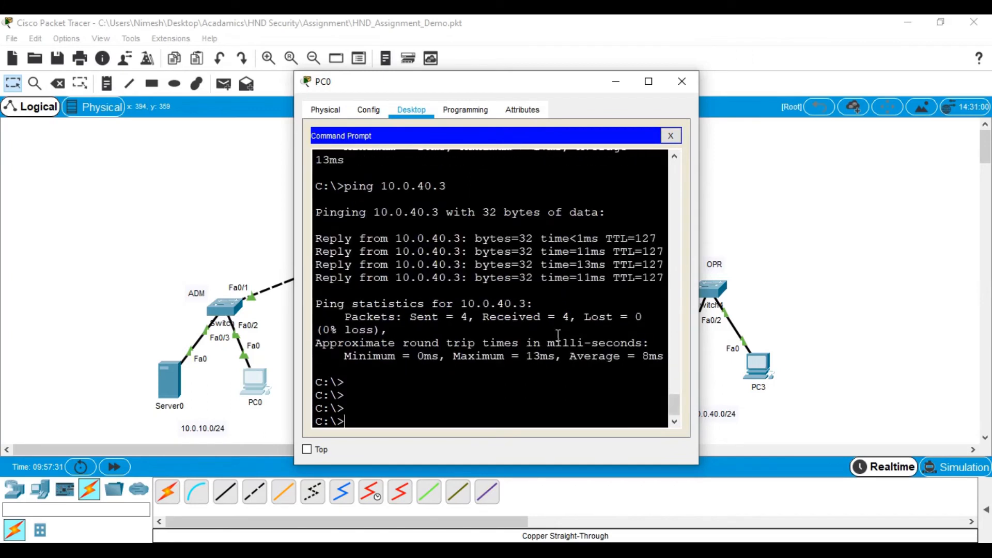
{"action": "type", "text": "ping 10.0.10.3"}
{"action": "key", "text": "Return"}
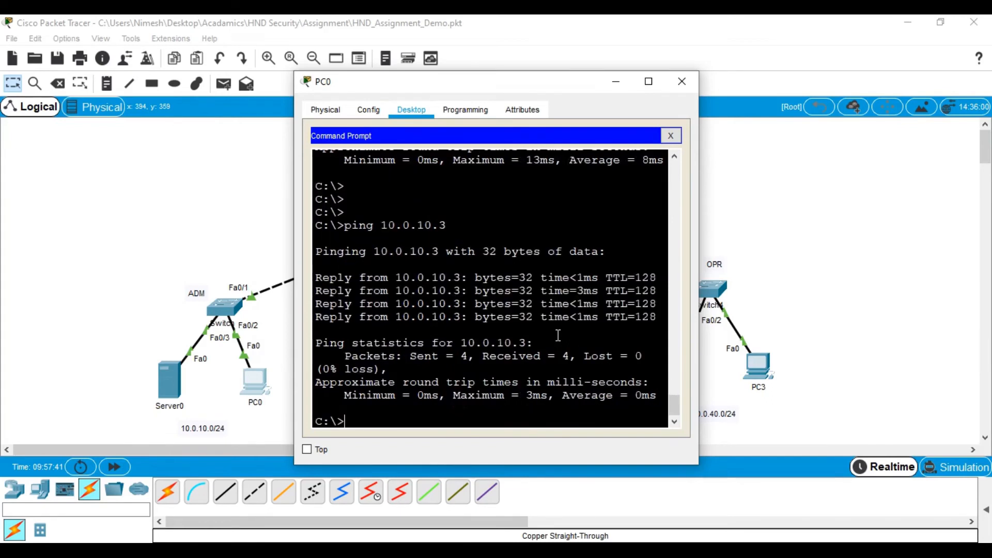
Ping the FIN network's server at 10.0.20.3 from PC0 to test access list 120.
{"action": "key", "text": "Up"}
{"action": "key", "text": "Left"}
{"action": "key", "text": "Left"}
{"action": "key", "text": "Left"}
{"action": "key", "text": "BackSpace"}
{"action": "type", "text": "2"}
{"action": "key", "text": "Return"}
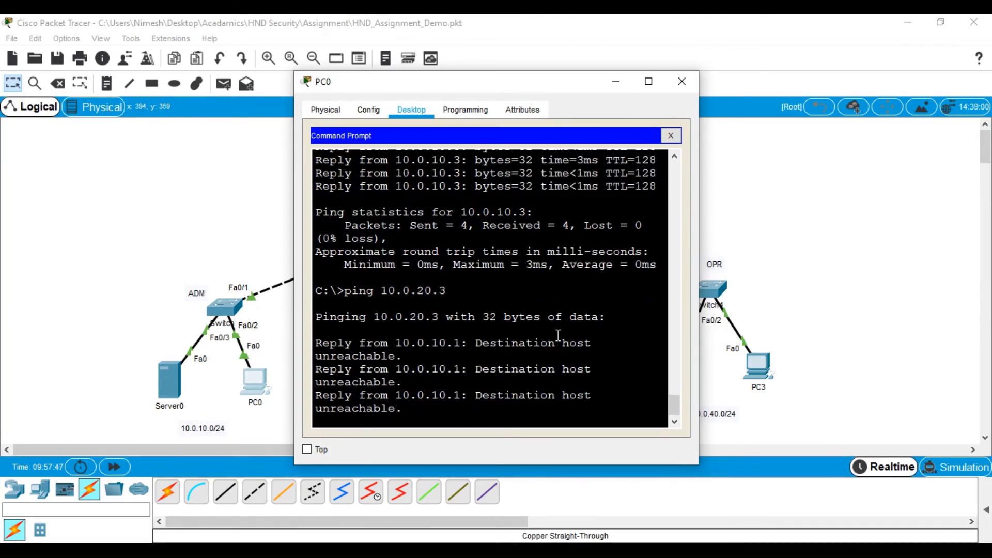
Ping the MGT network's server at 10.0.30.3 from PC0 and close the PC0 window.
{"action": "key", "text": "Up"}
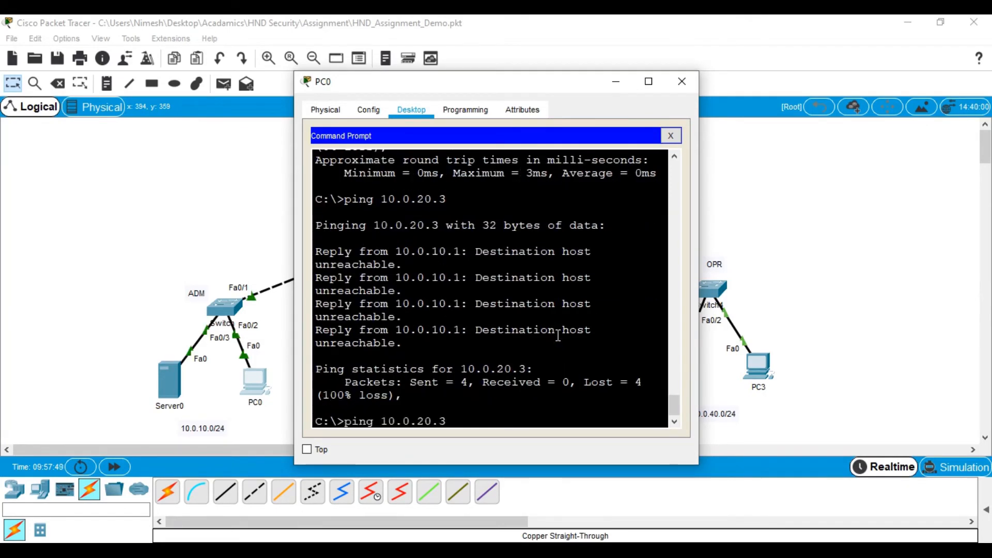
{"action": "key", "text": "Left"}
{"action": "key", "text": "Left"}
{"action": "key", "text": "Left"}
{"action": "key", "text": "BackSpace"}
{"action": "type", "text": "3"}
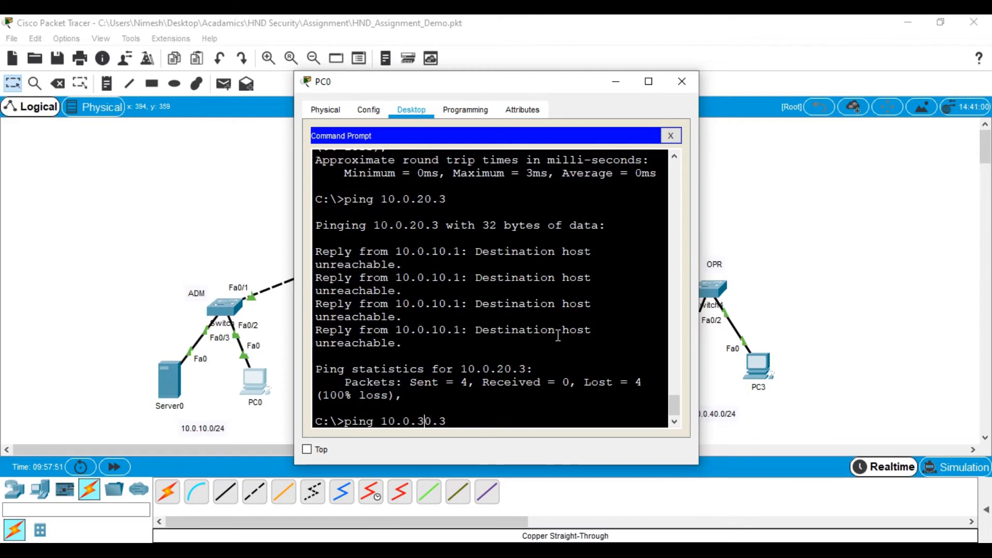
{"action": "key", "text": "Return"}
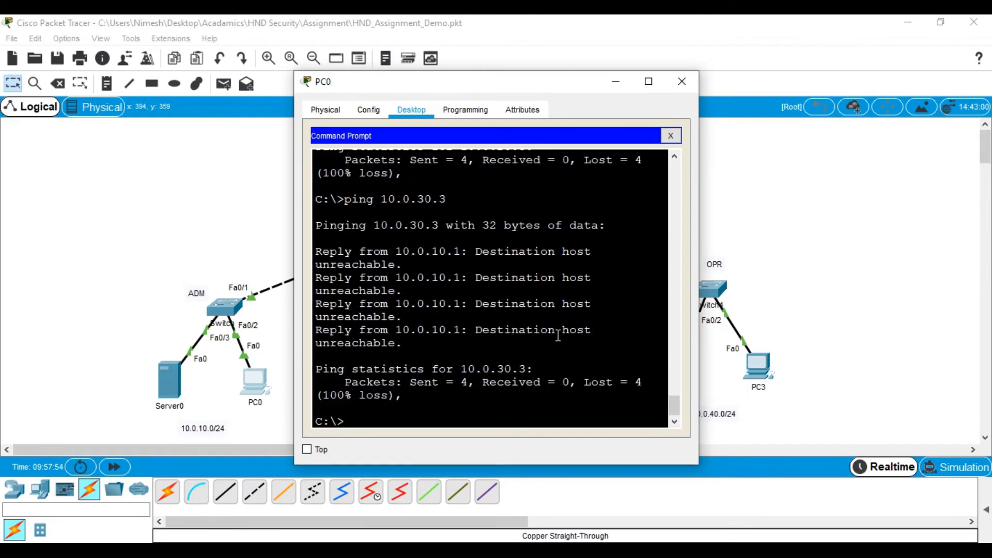
{"action": "left_click", "coordinate": [682, 81]}
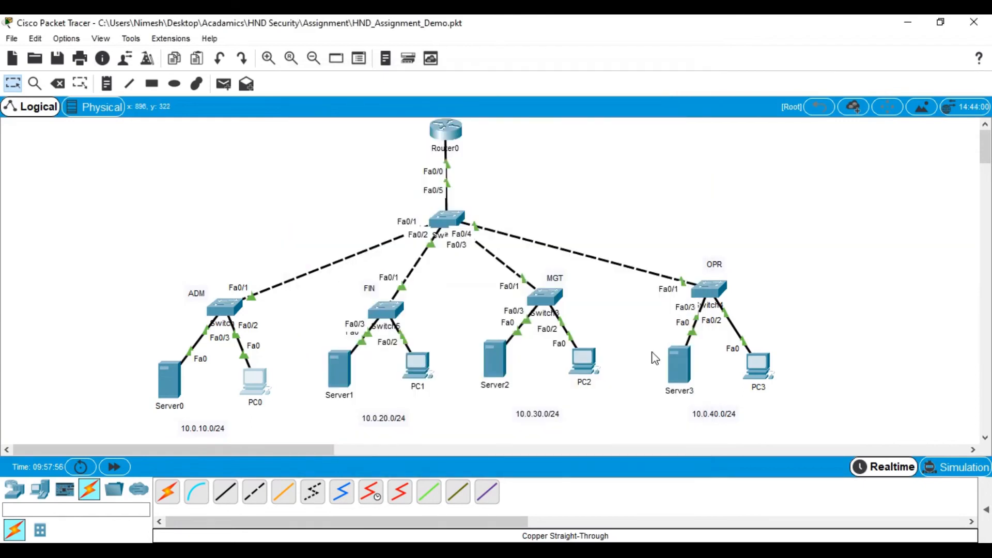
Open the command prompt of PC3 in the OPR network and ping its local server at 10.0.40.3.
{"action": "left_click", "coordinate": [755, 368]}
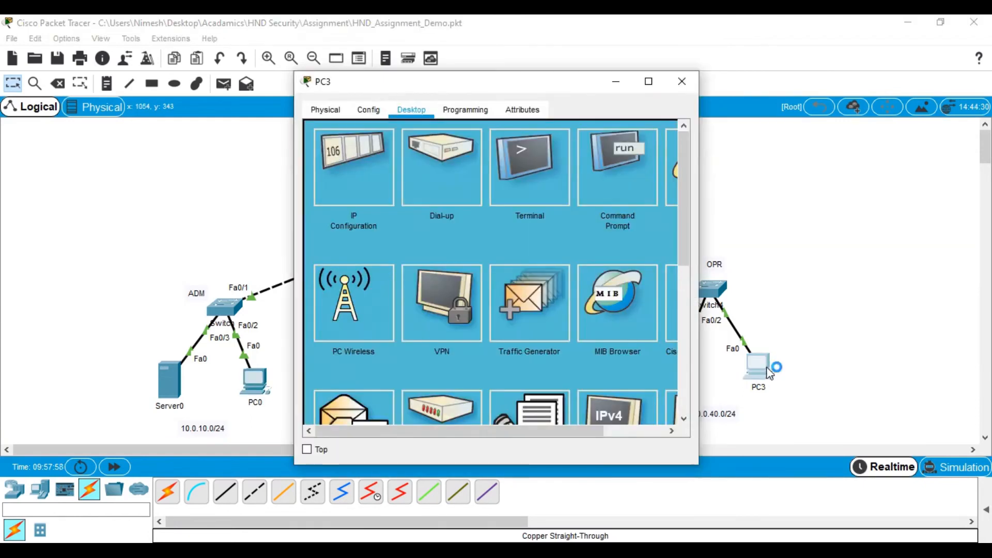
{"action": "left_click", "coordinate": [646, 174]}
{"action": "type", "text": "pi"}
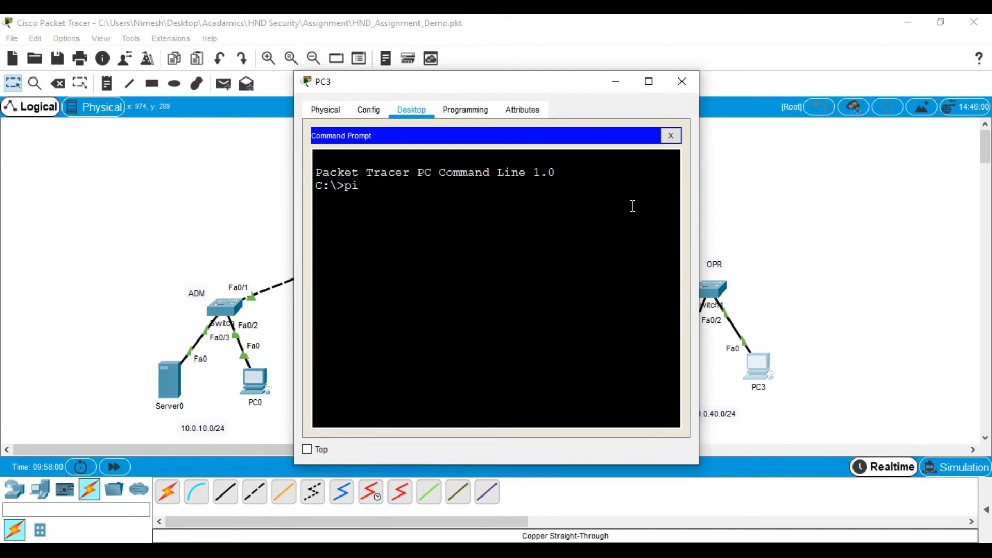
{"action": "type", "text": "ng 10.0.4.0"}
{"action": "key", "text": "BackSpace"}
{"action": "key", "text": "BackSpace"}
{"action": "type", "text": "3"}
{"action": "key", "text": "Return"}
{"action": "key", "text": "Up"}
{"action": "key", "text": "BackSpace"}
{"action": "type", "text": "0.3"}
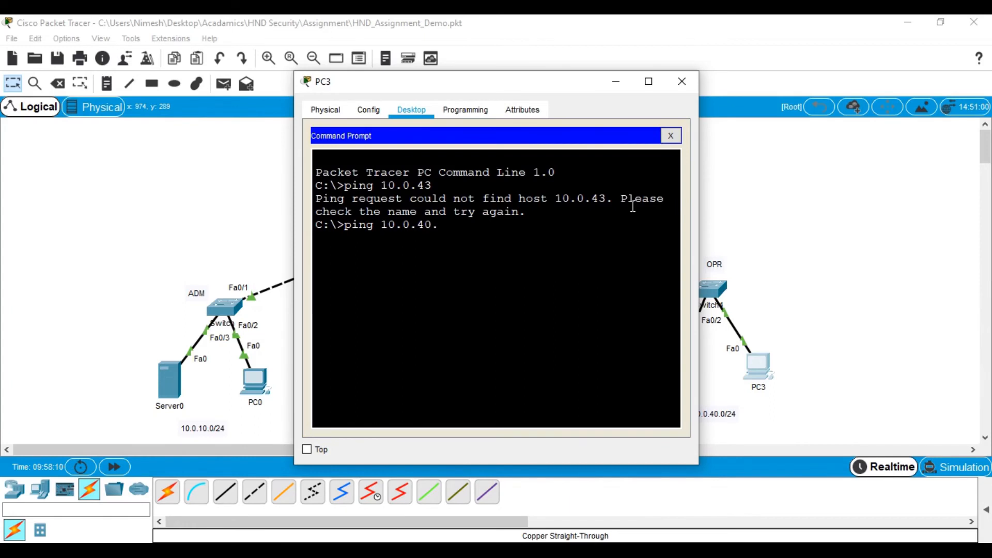
{"action": "key", "text": "Return"}
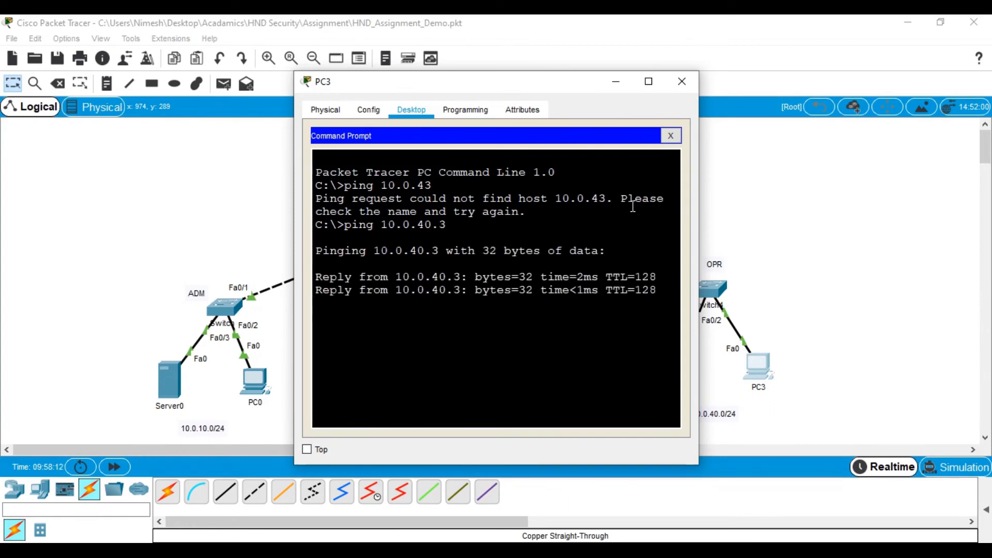
Ping the FIN network's server at 10.0.20.3 from PC3 and close the PC3 window.
{"action": "key", "text": "Up"}
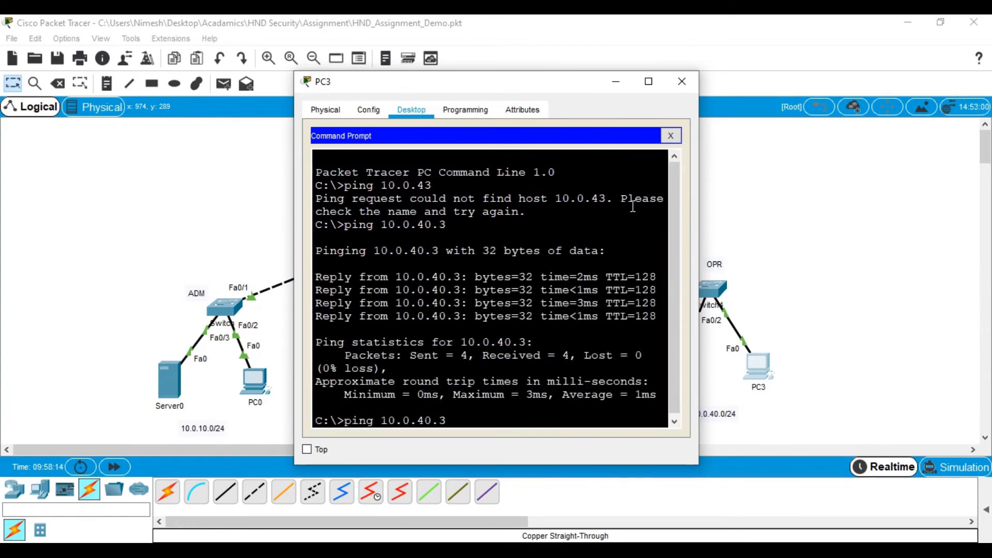
{"action": "type", "text": "2"}
{"action": "key", "text": "Return"}
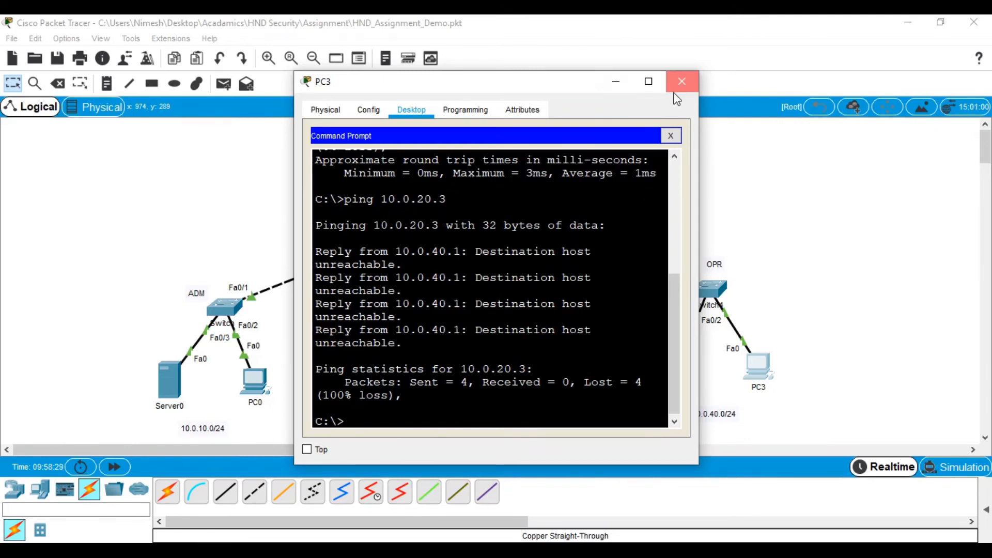
{"action": "left_click", "coordinate": [681, 83]}
Reopen Router0's command line in a maximized window and list the access lists with show access-lists.
{"action": "left_click", "coordinate": [446, 130]}
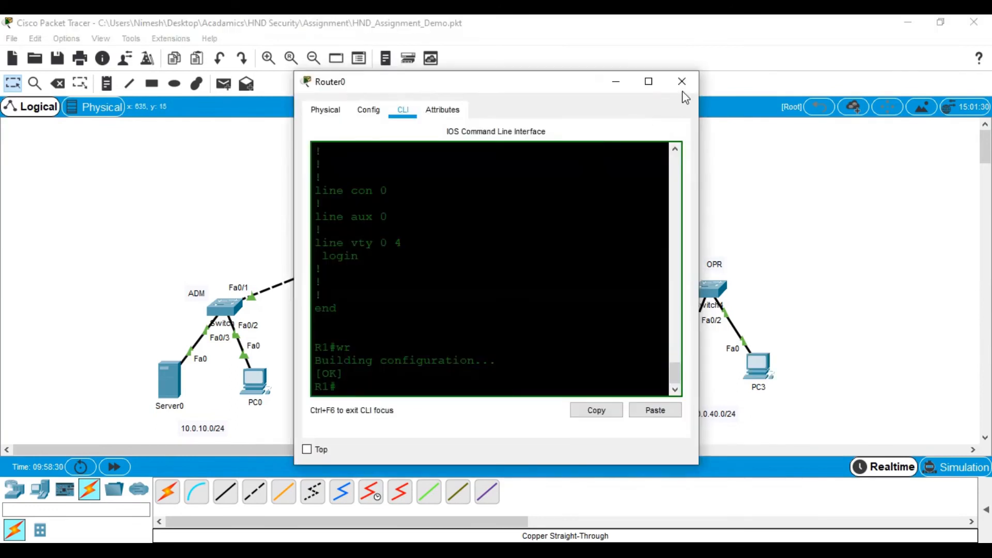
{"action": "left_click", "coordinate": [650, 82]}
{"action": "type", "text": "sh ac"}
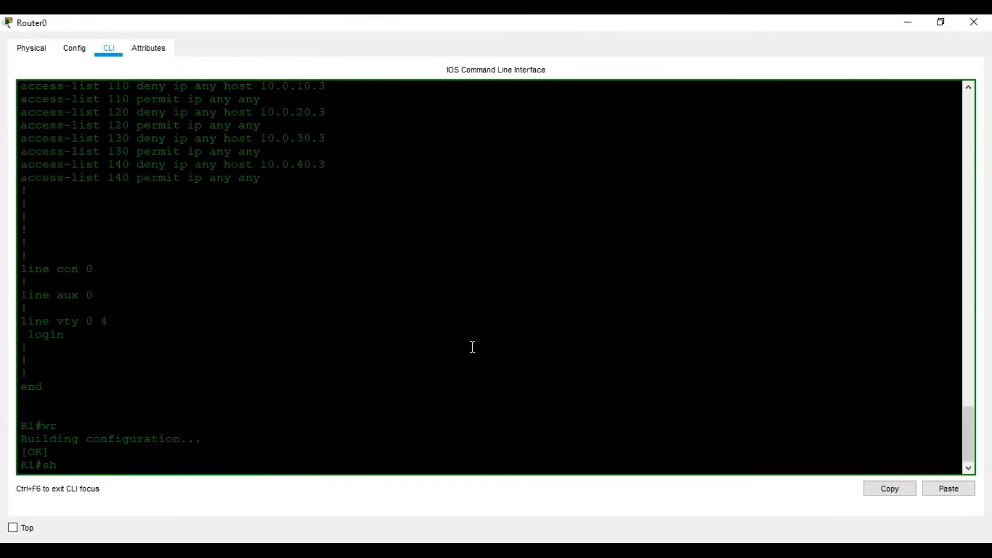
{"action": "key", "text": "Tab"}
{"action": "key", "text": "Return"}
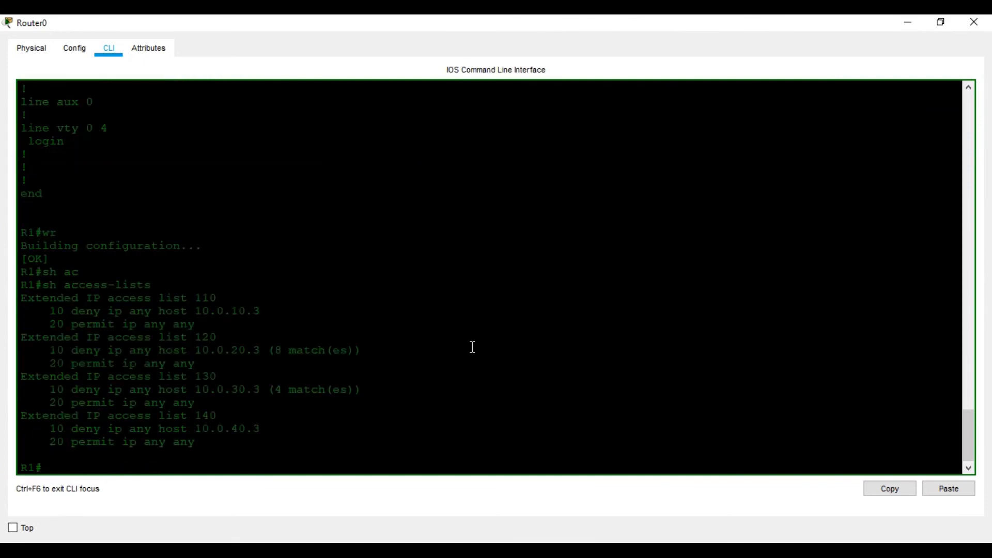